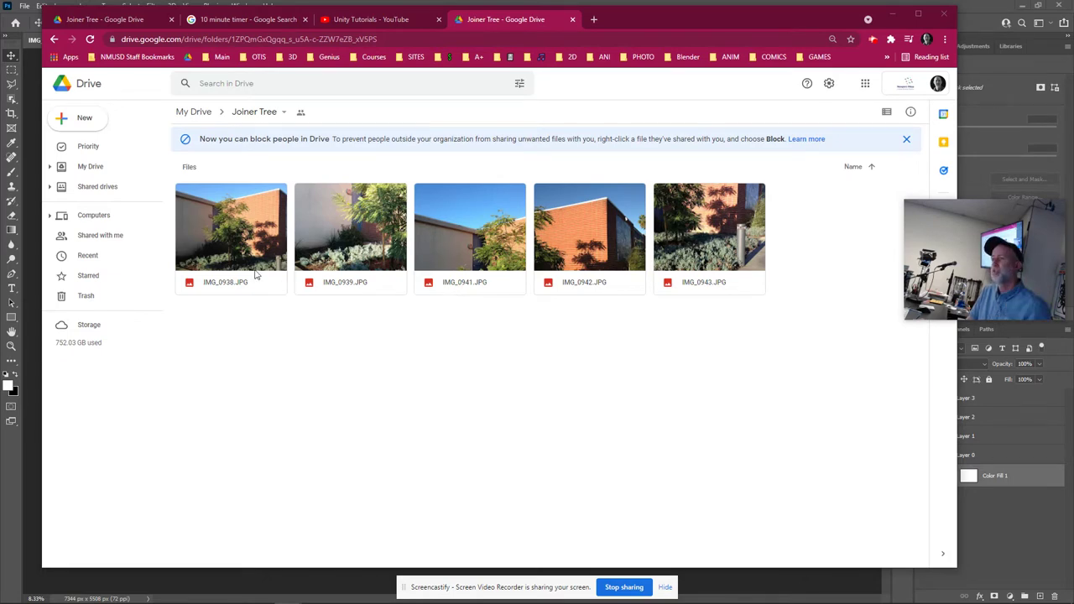
- Preview IMG_0938, IMG_0939 and IMG_0941.JPG full-size, closing each preview afterwards
double_click(238, 229)
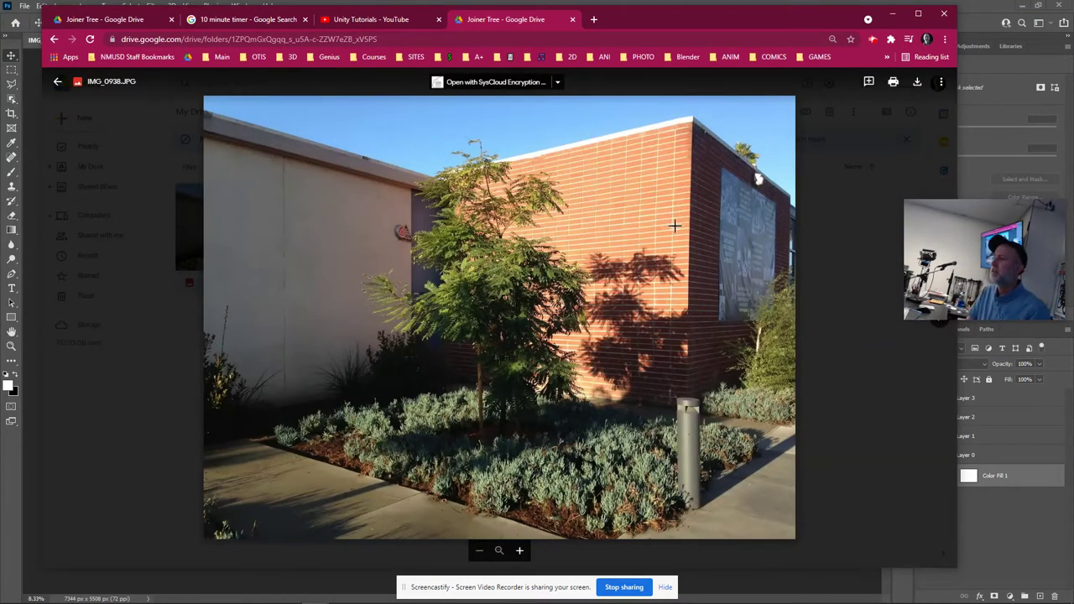
click(853, 316)
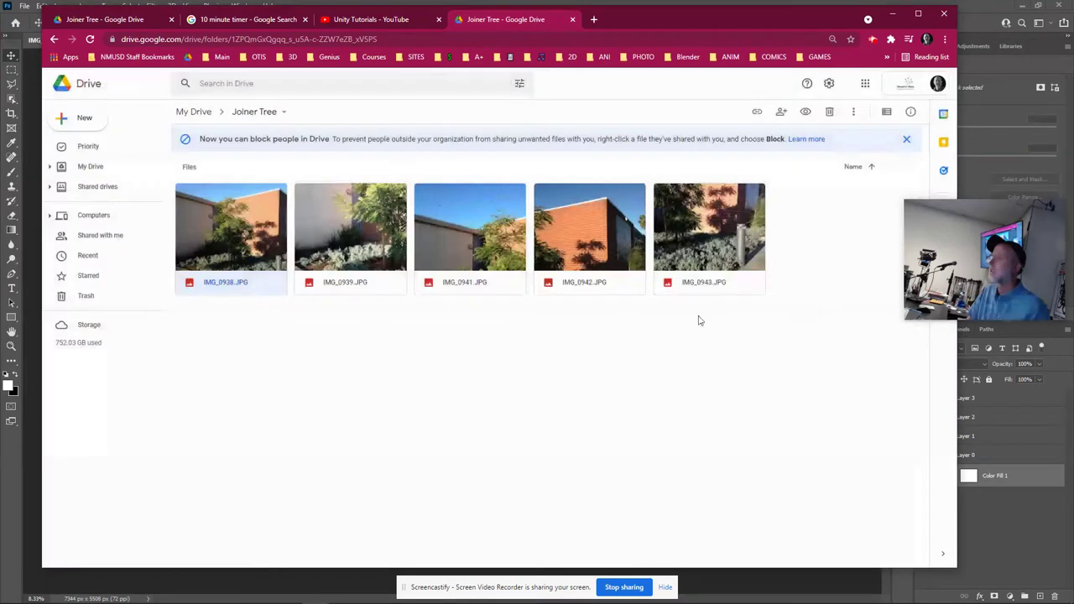
double_click(339, 232)
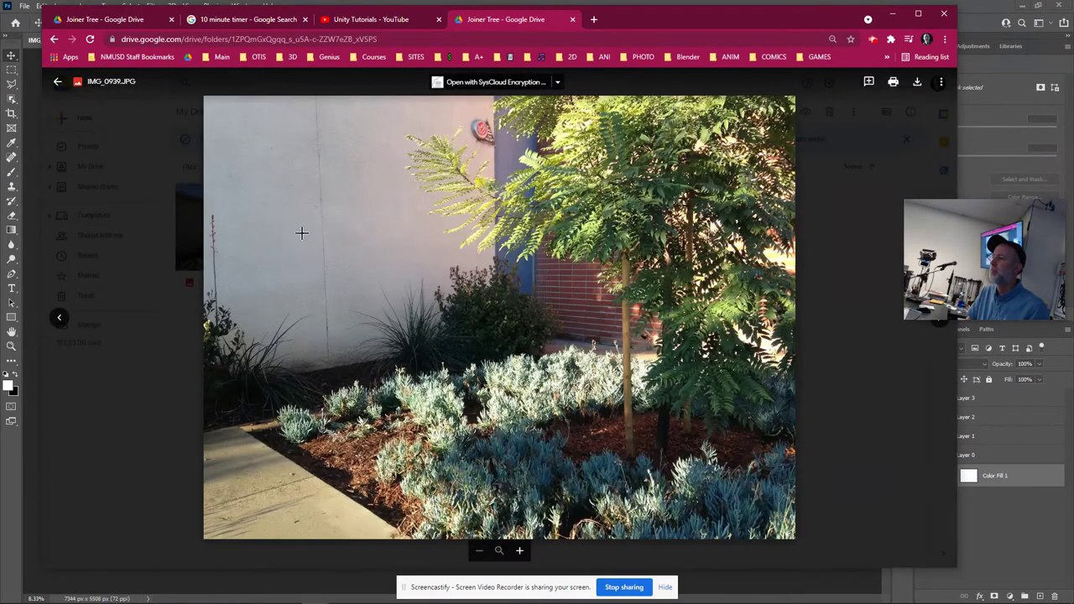
click(153, 221)
double_click(426, 231)
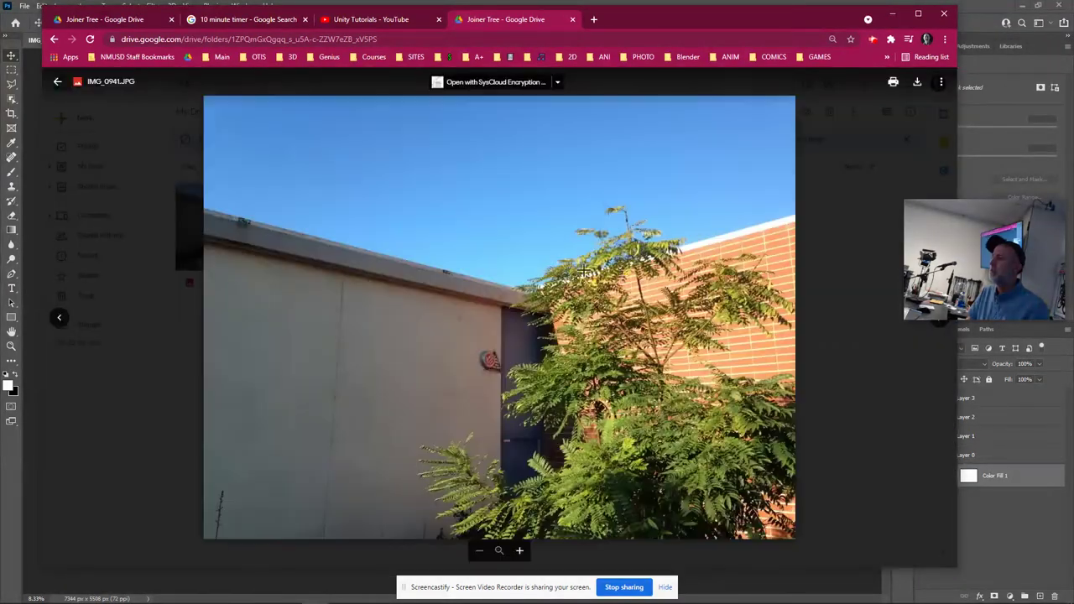
click(830, 316)
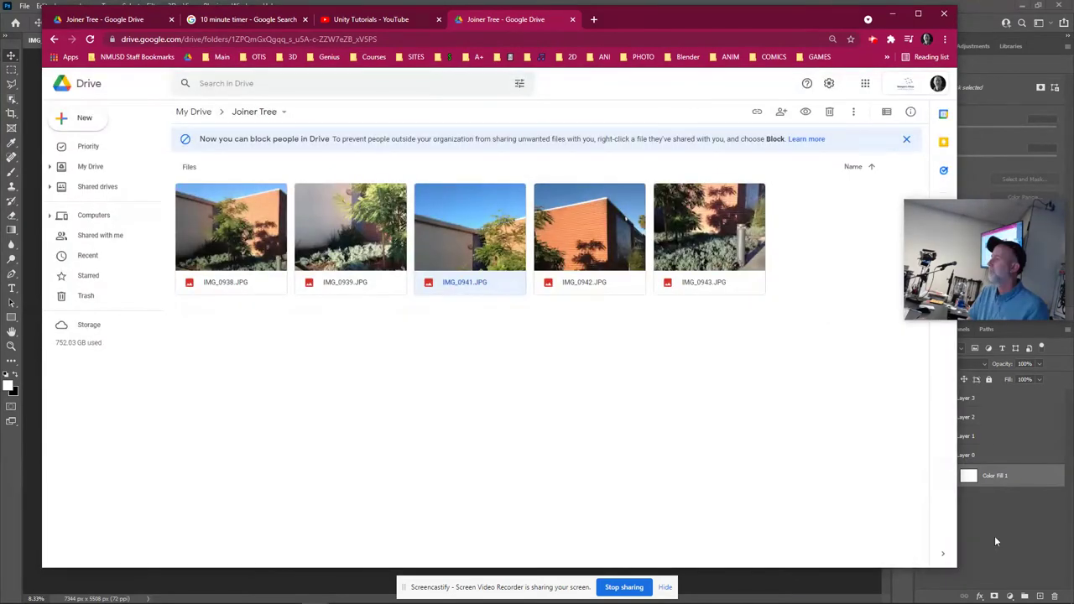
- Zoom in on the four-photo collage in Photoshop, then bring the Joiner Tree Drive folder back
click(1031, 541)
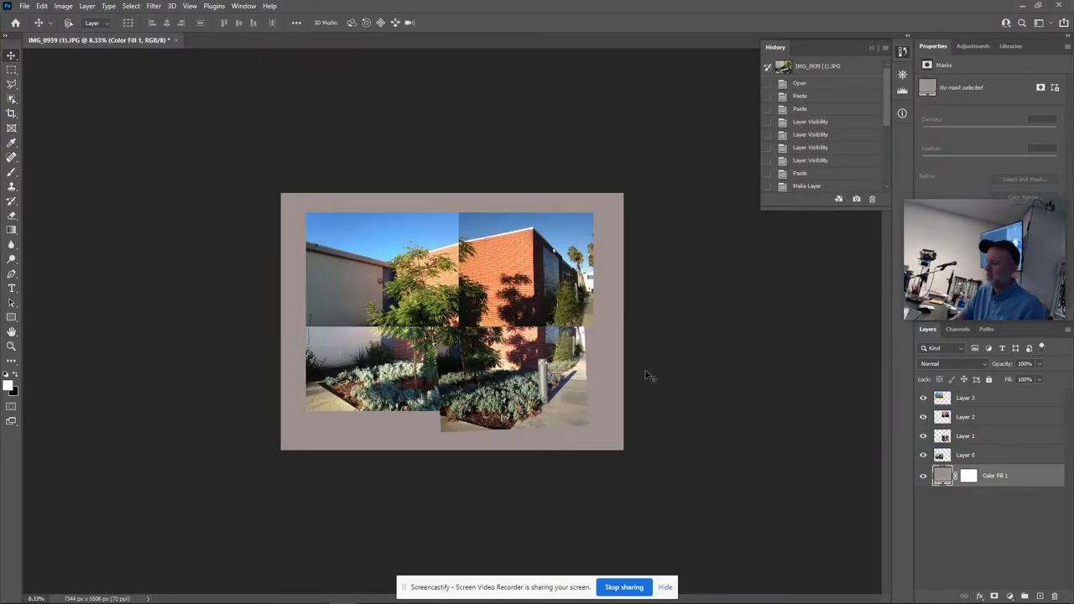
key(ctrl+plus)
key(ctrl+plus)
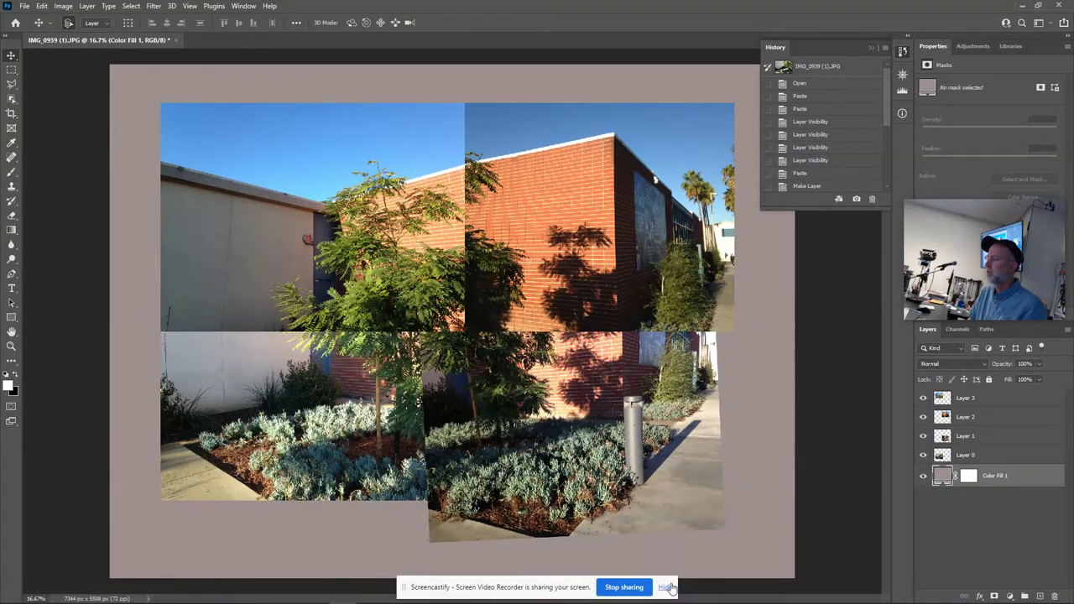
click(670, 587)
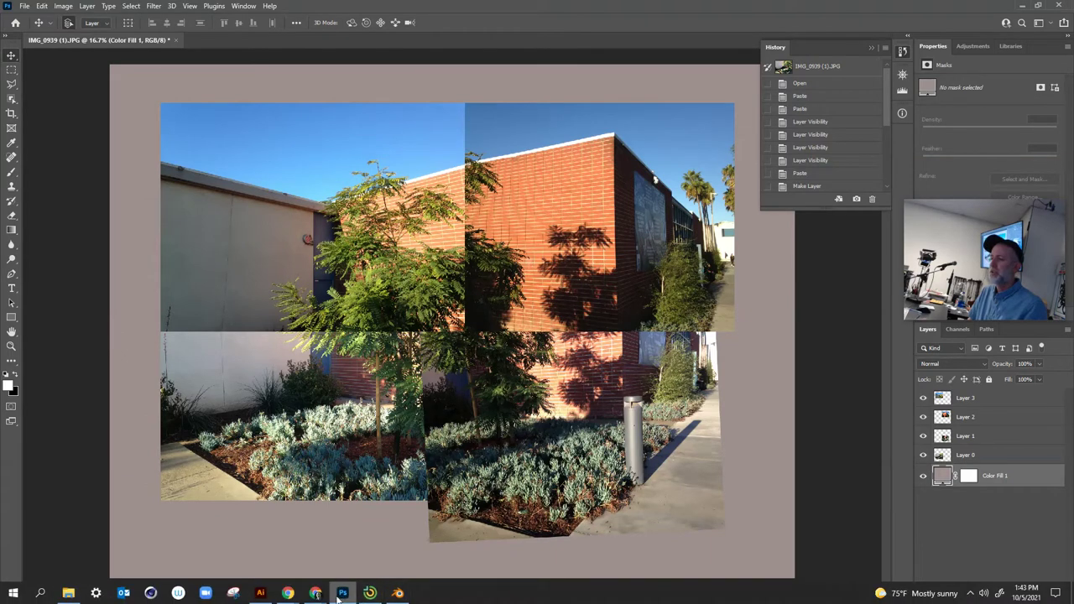
mouse_move(315, 594)
click(319, 572)
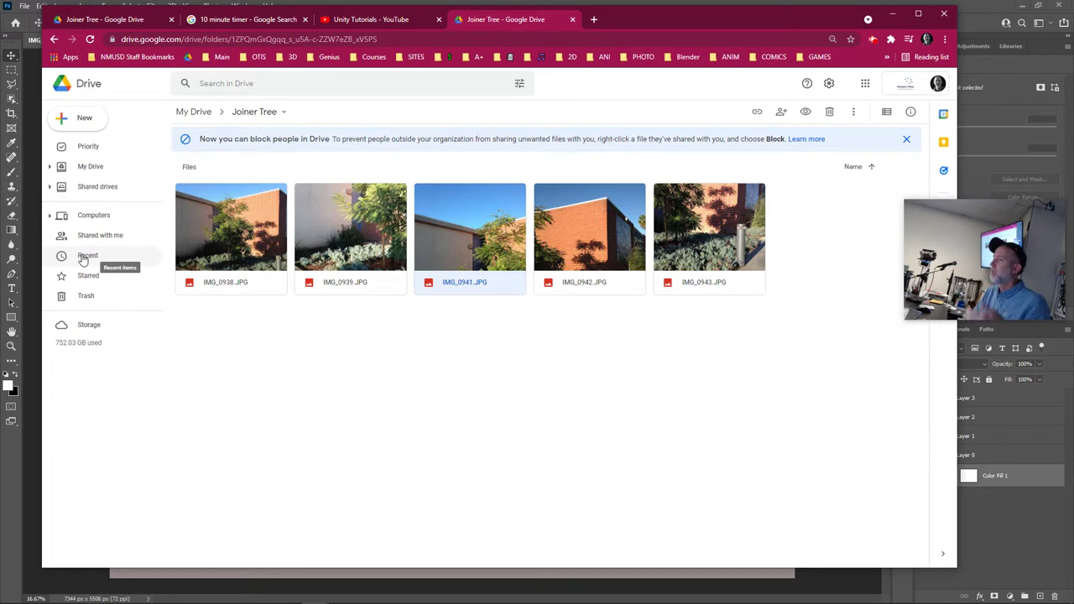
- Download IMG_0939, IMG_0941, IMG_0942 and IMG_0943.JPG, each from its context menu
right_click(365, 217)
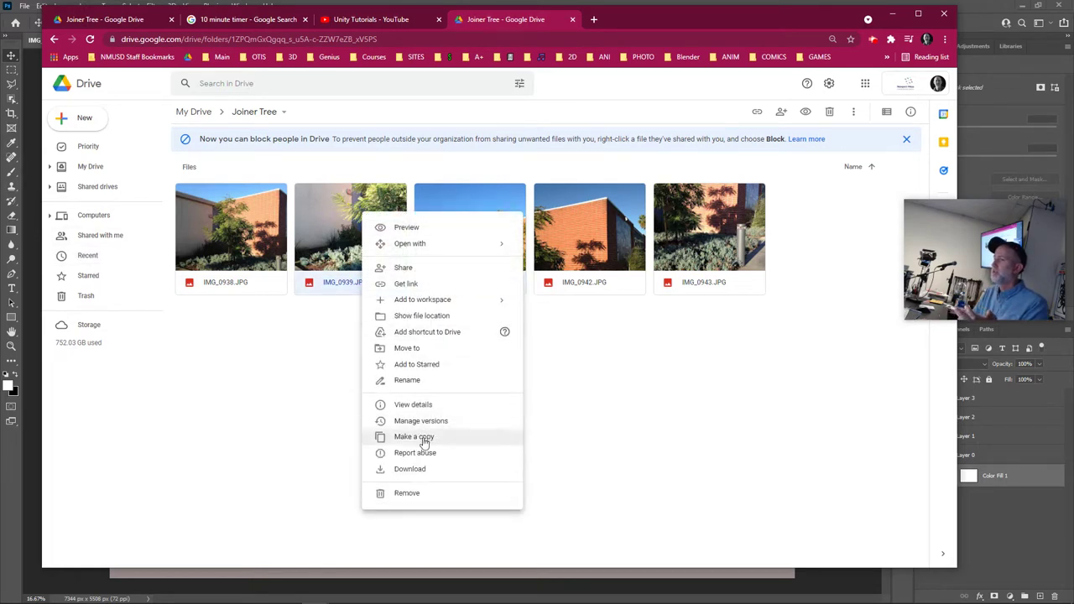
click(420, 471)
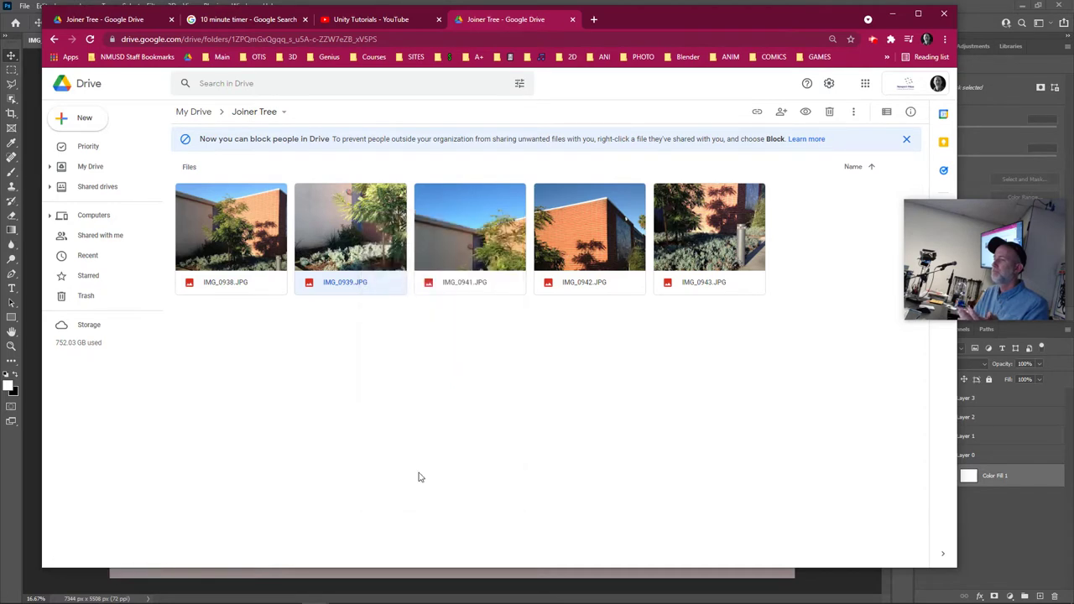
right_click(447, 228)
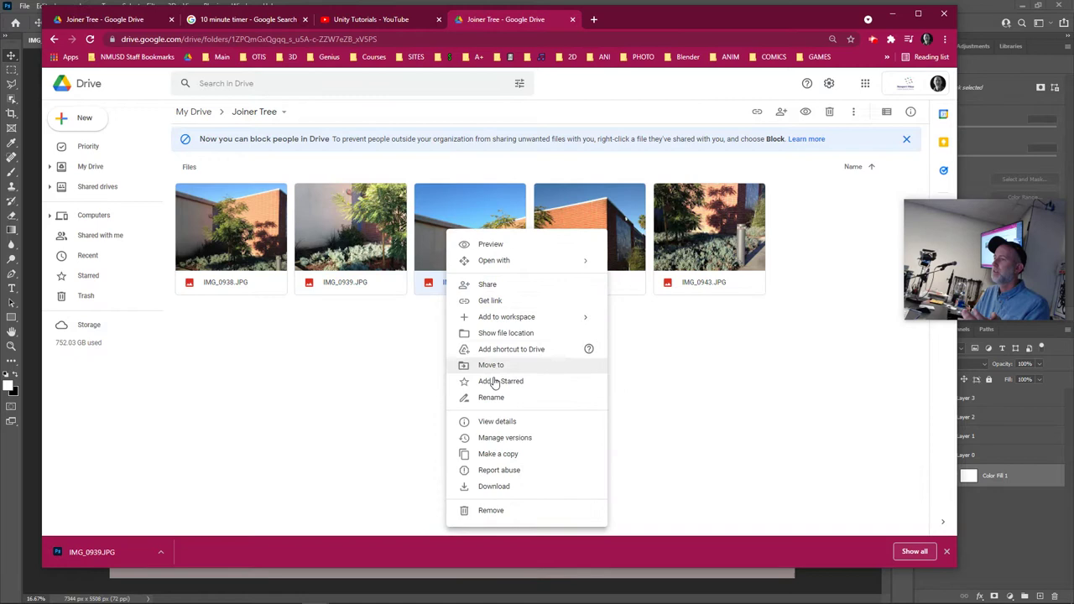
click(494, 488)
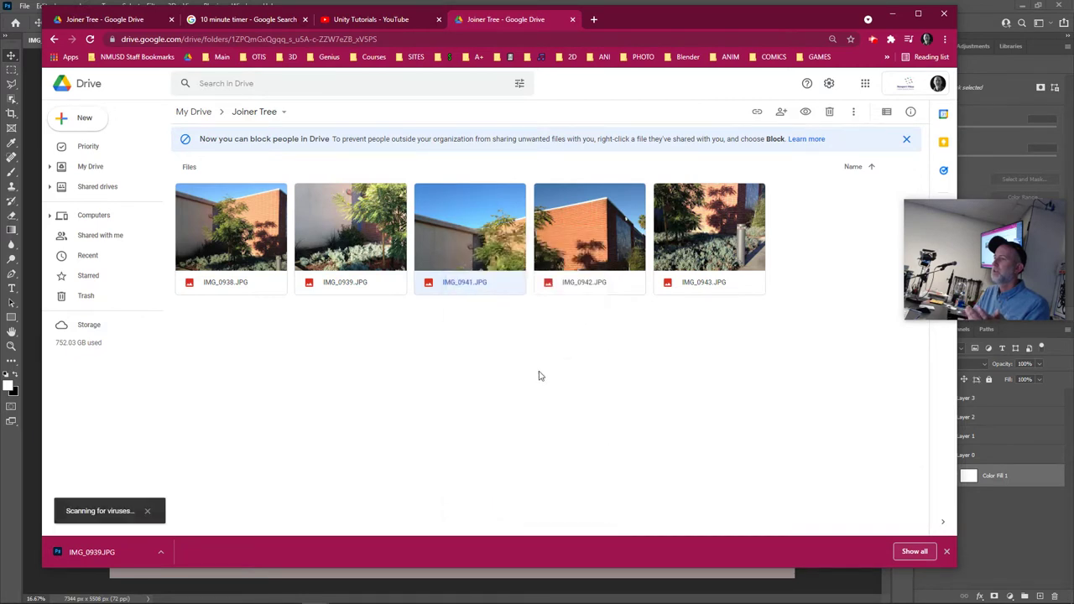
right_click(579, 246)
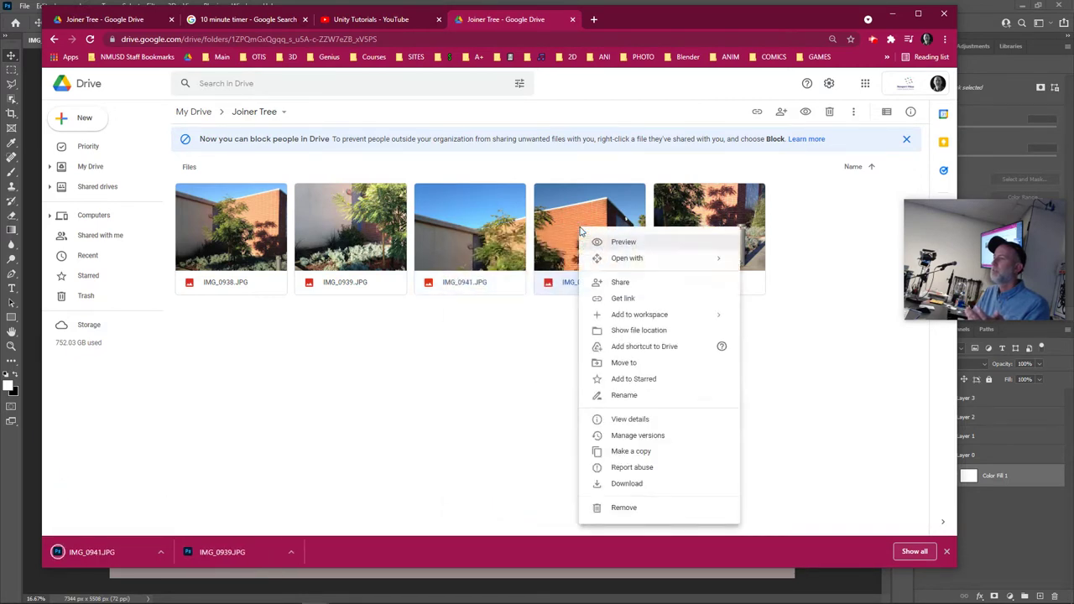
click(654, 487)
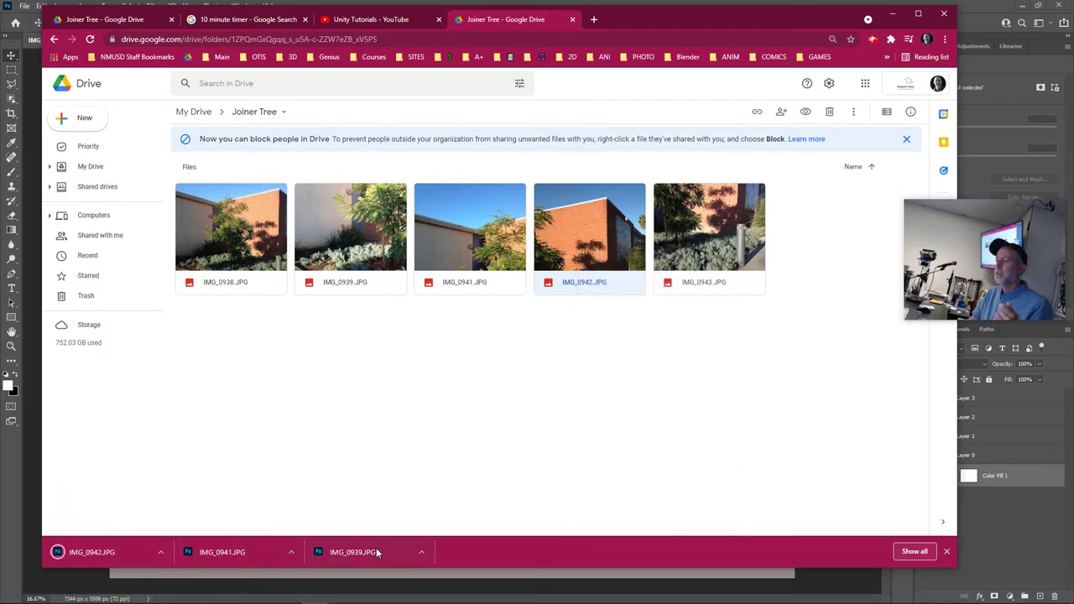
right_click(690, 241)
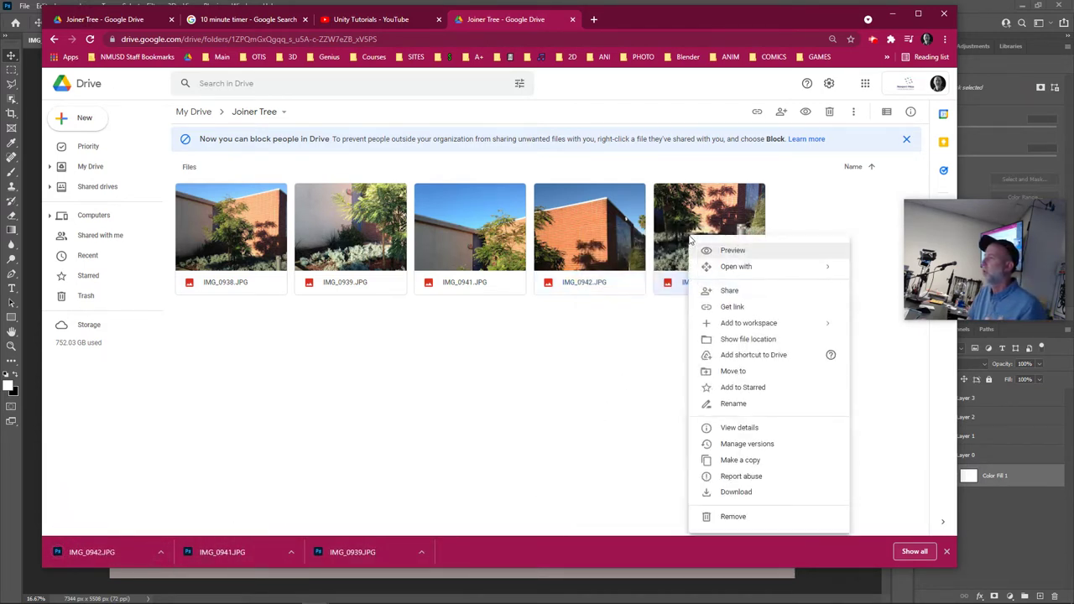
click(738, 493)
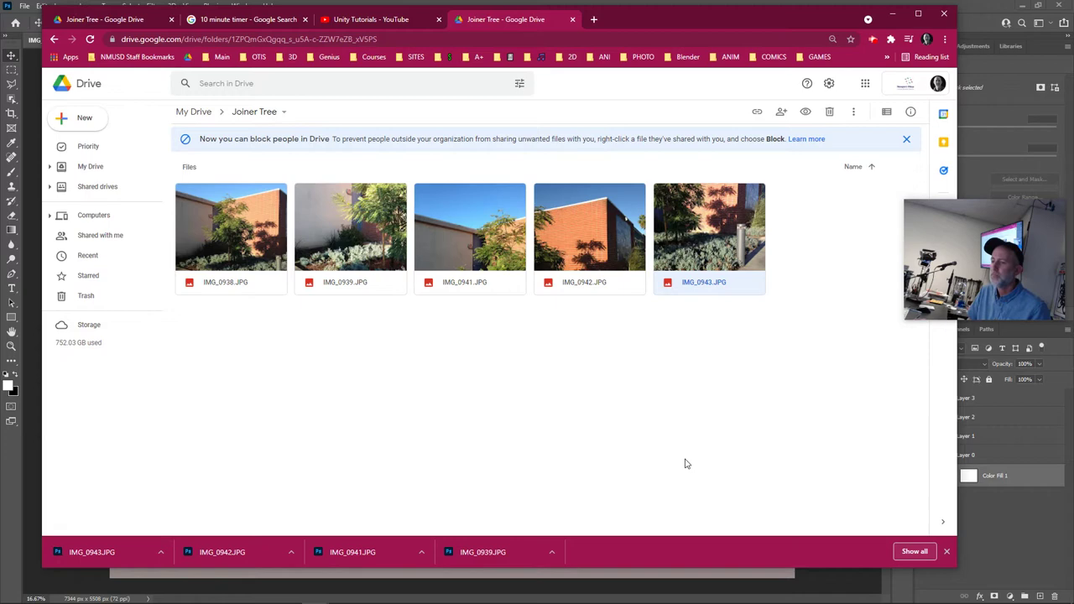
- Open the downloaded IMG_0939.JPG in Photoshop alongside the collage document
click(476, 551)
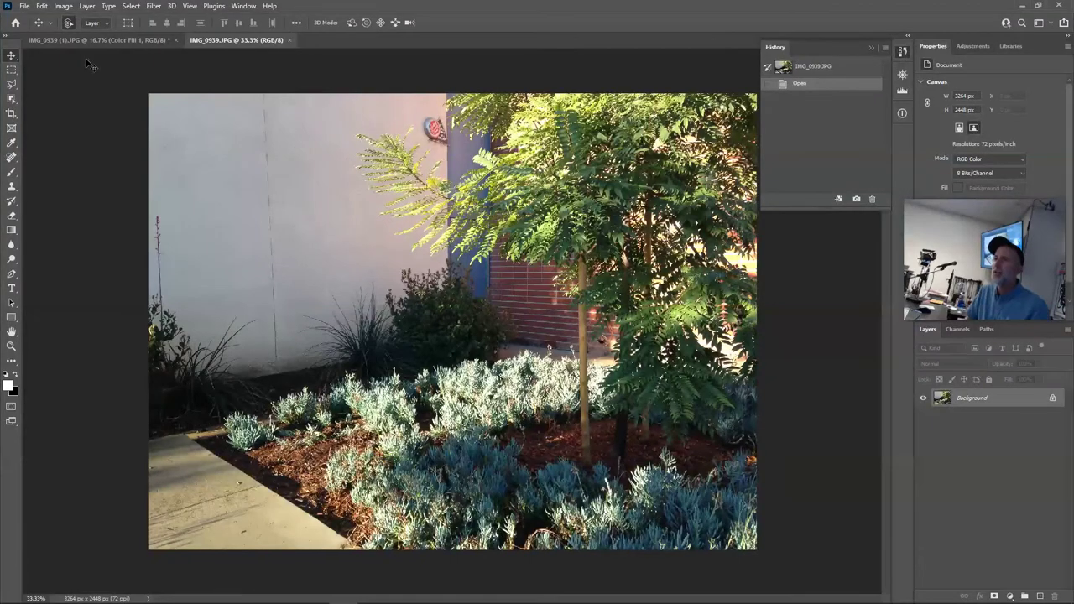
click(140, 40)
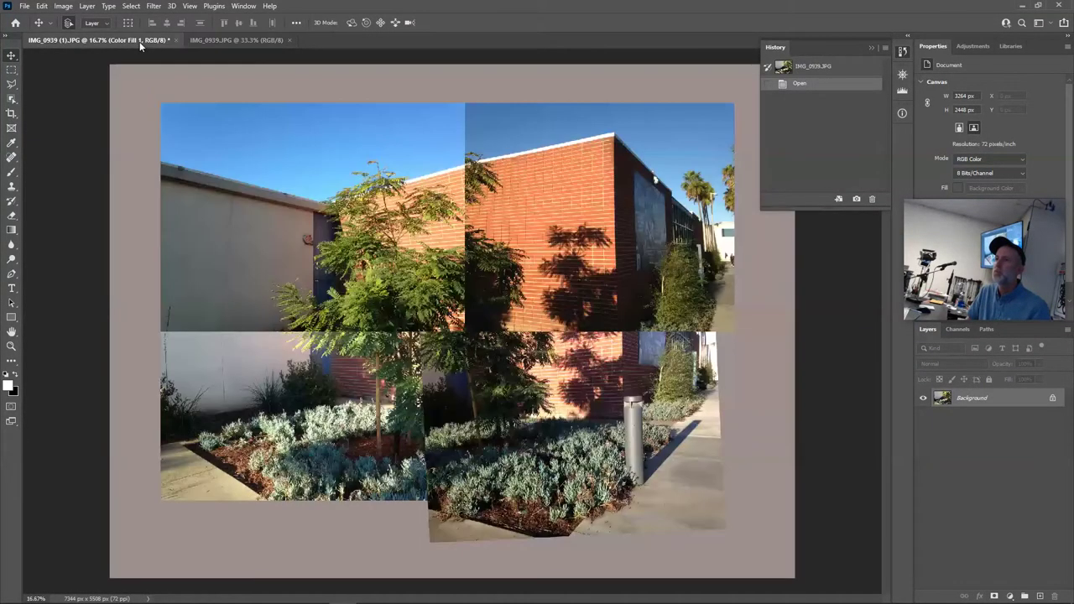
click(237, 39)
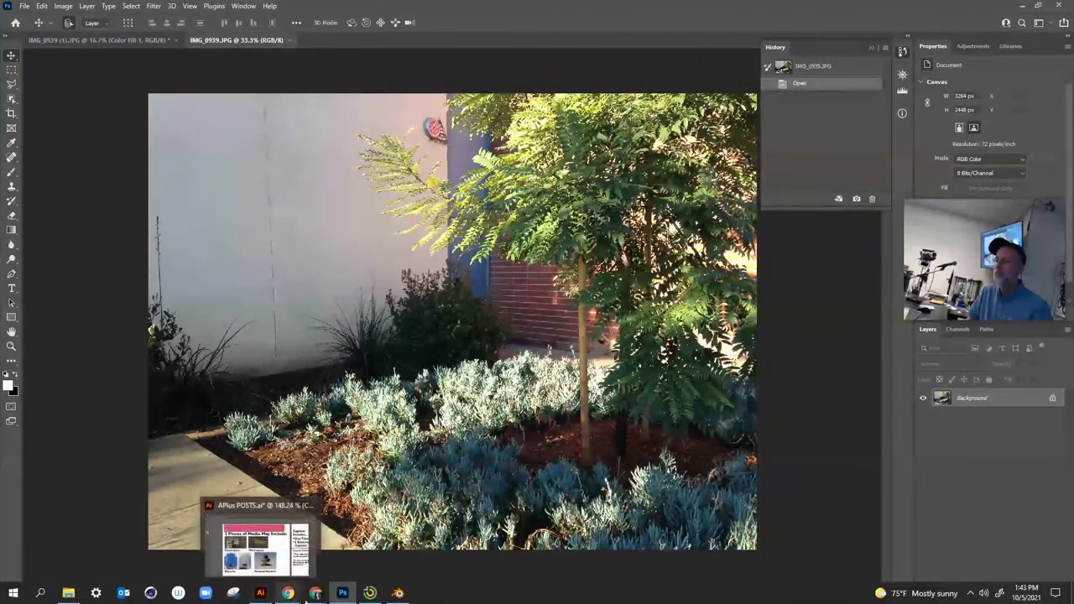
click(341, 594)
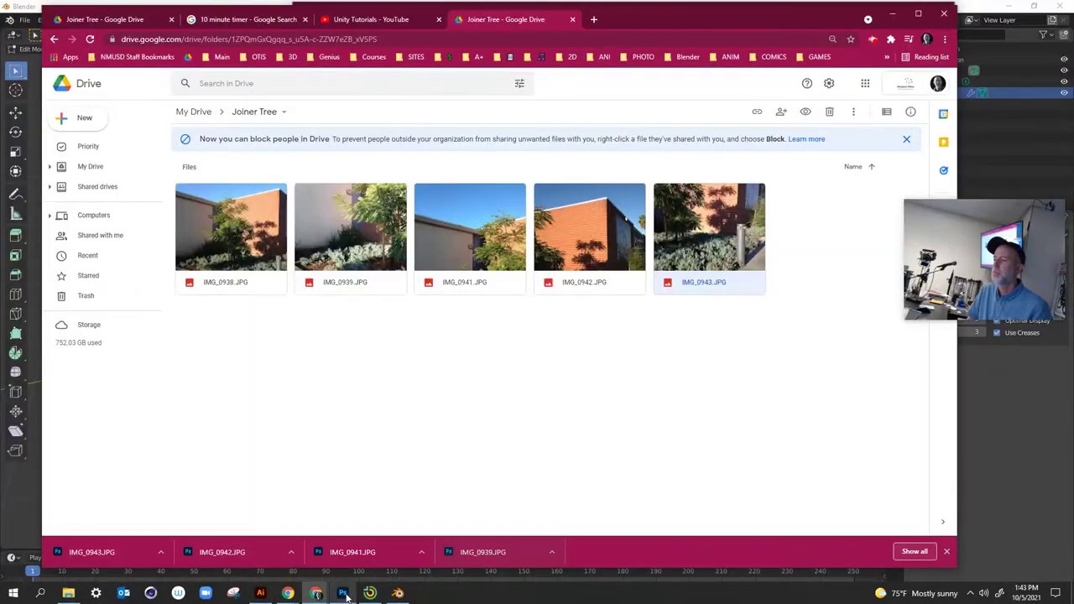
- Open the downloaded IMG_0941, IMG_0942 and IMG_0943.JPG in Photoshop from Chrome's download bar
click(354, 554)
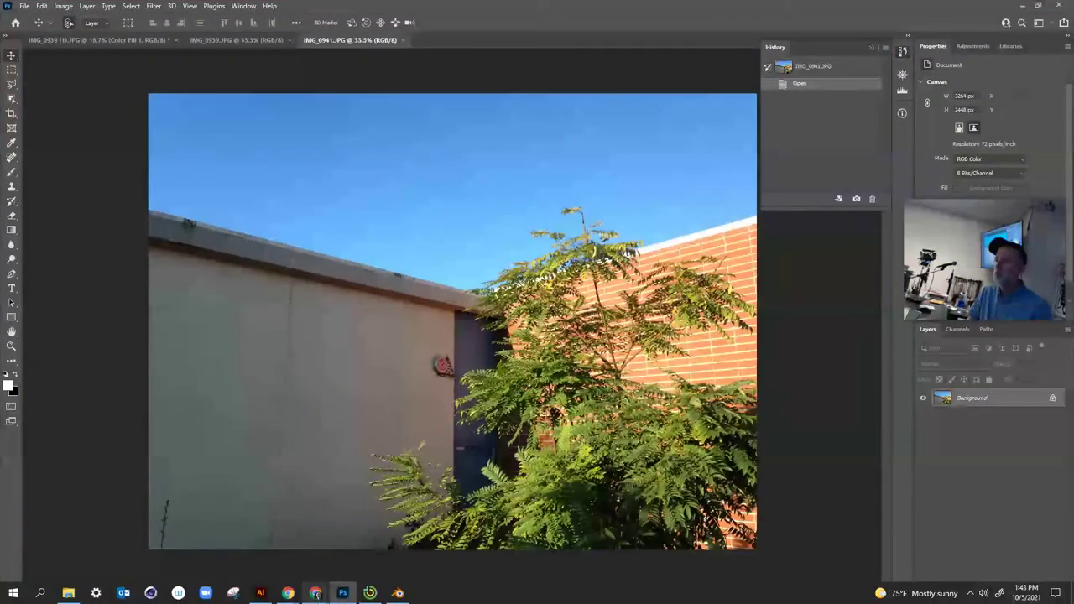
mouse_move(318, 596)
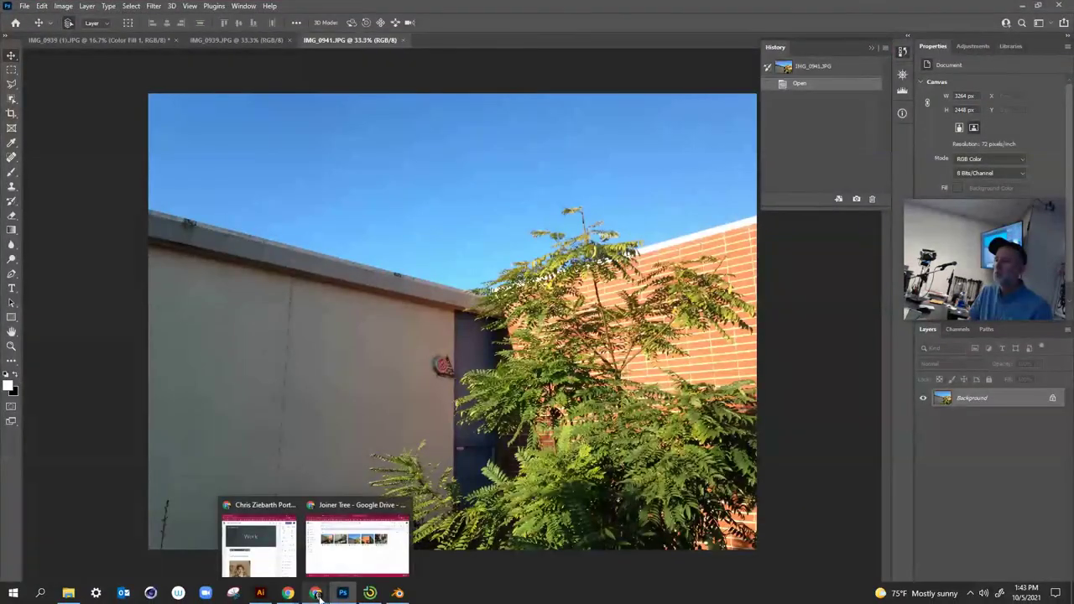
click(325, 541)
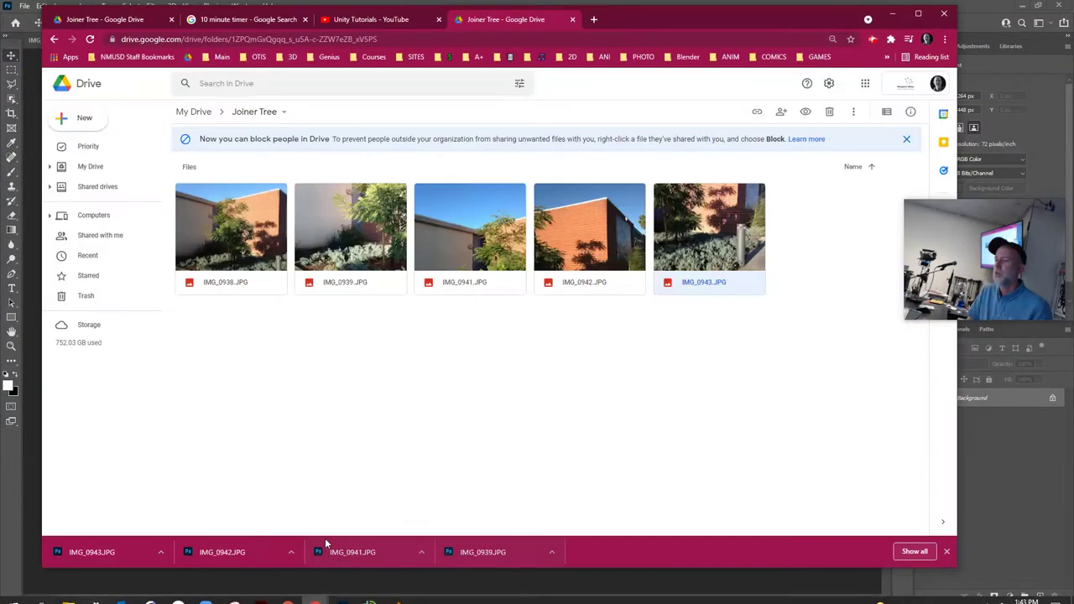
click(263, 545)
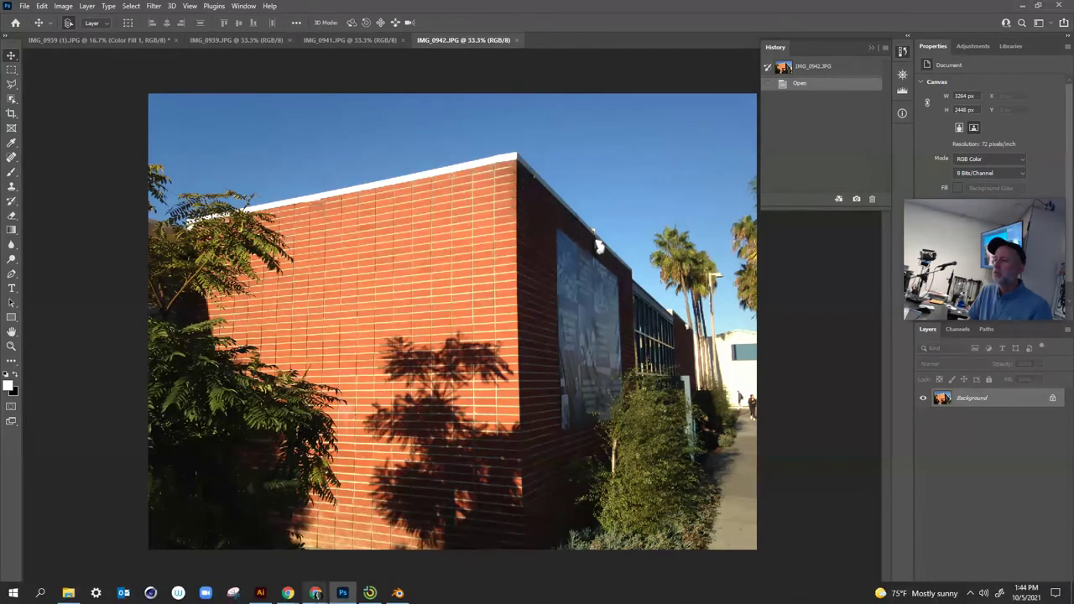
mouse_move(316, 594)
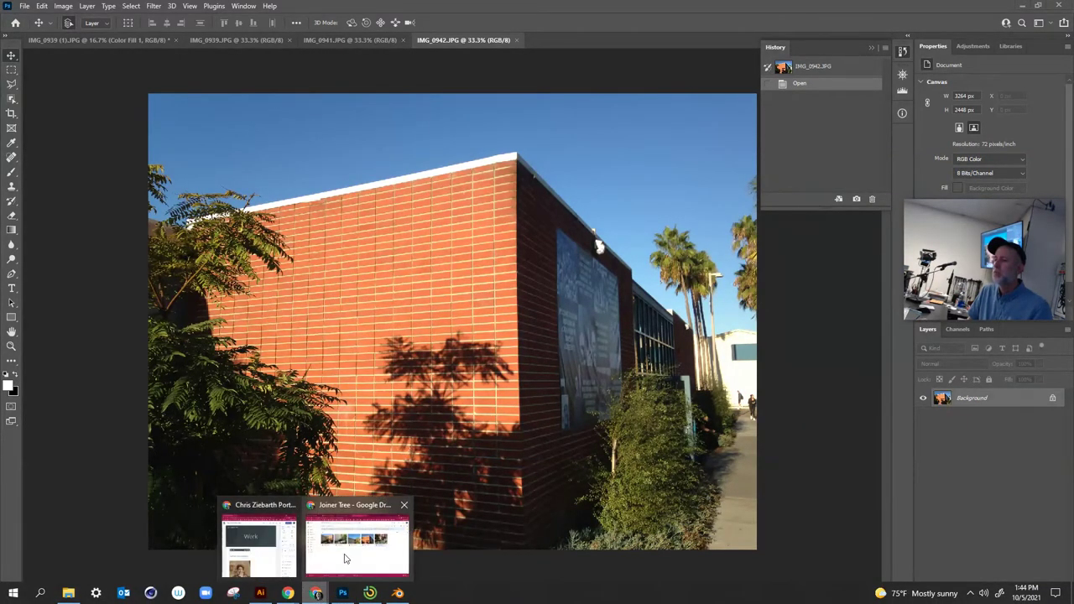
click(348, 547)
click(94, 552)
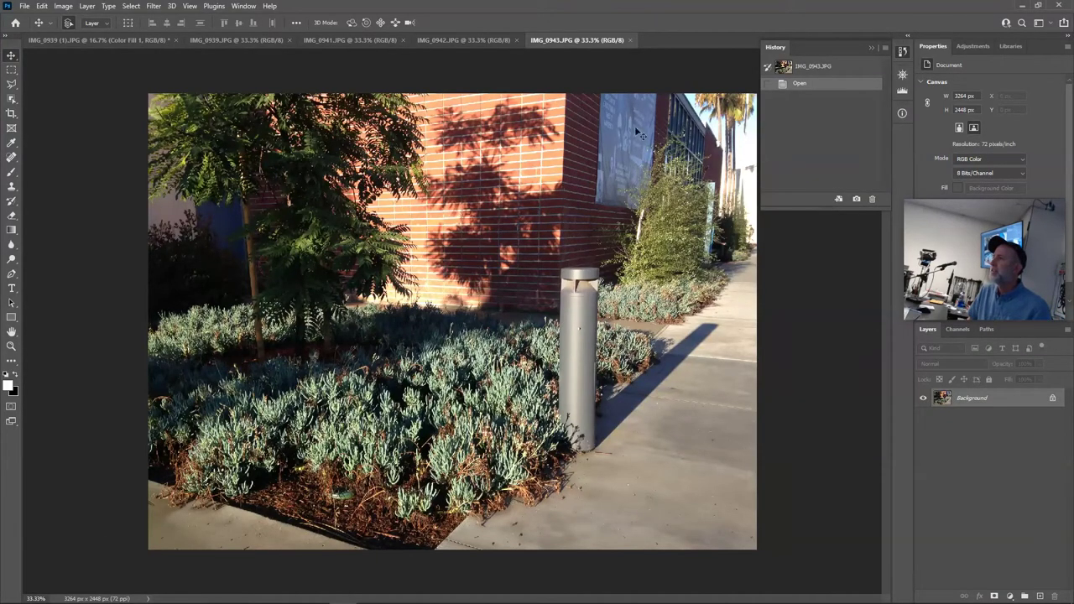
click(449, 41)
click(353, 40)
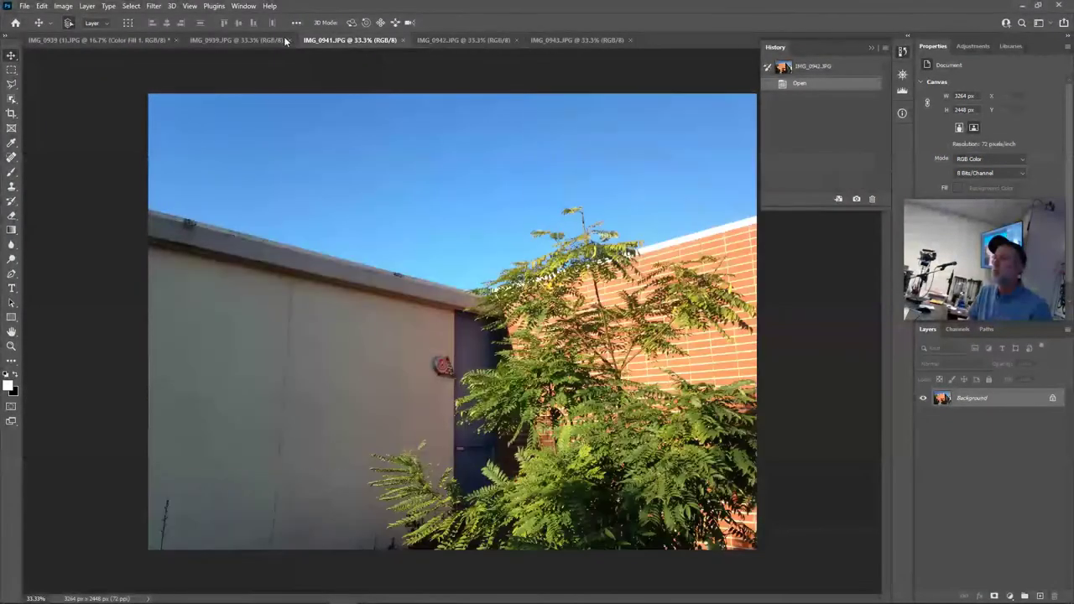
click(238, 40)
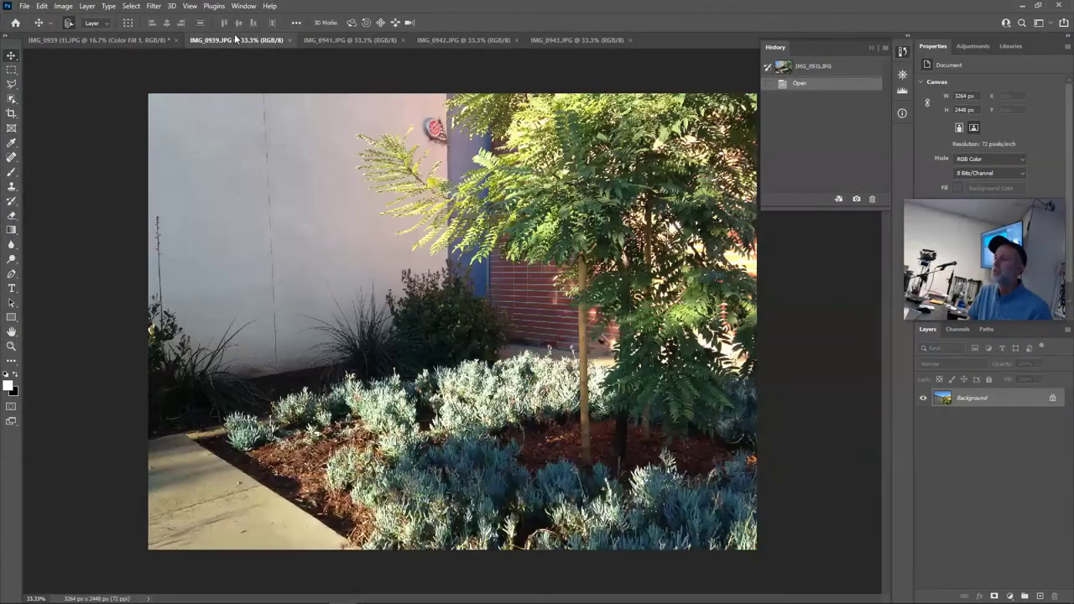
click(333, 44)
click(499, 41)
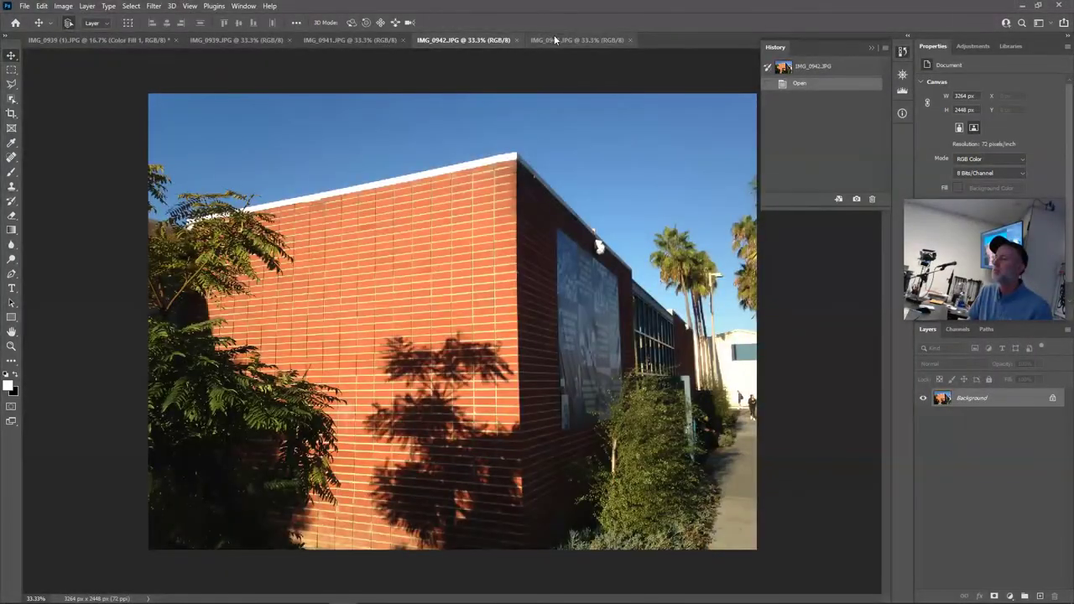
click(555, 41)
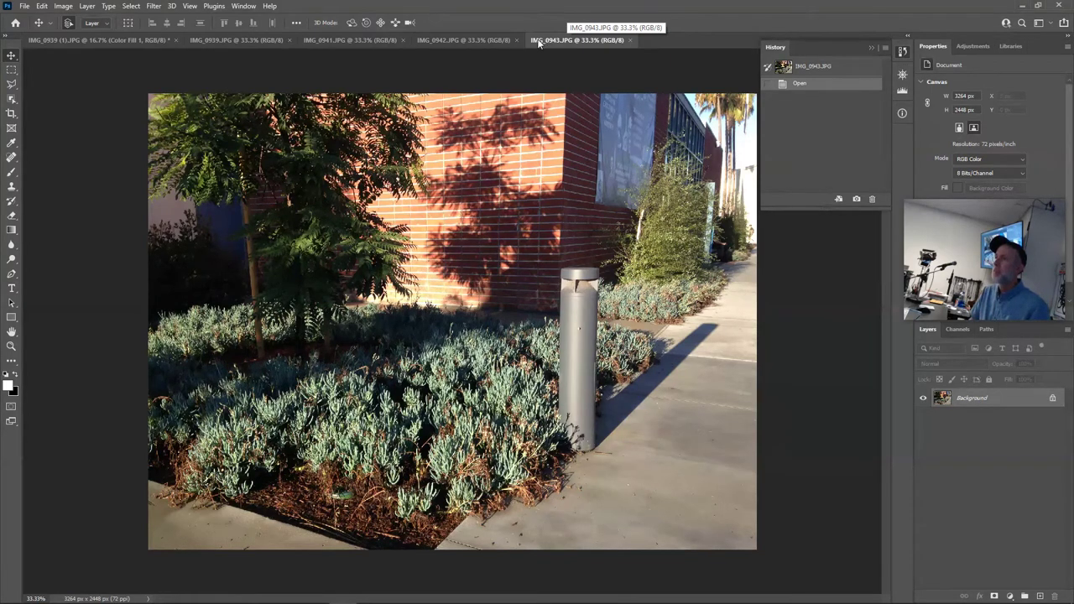
- Cut all of IMG_0942 into IMG_0943 as Layer 1 and unlock the Background into Layer 0
click(475, 40)
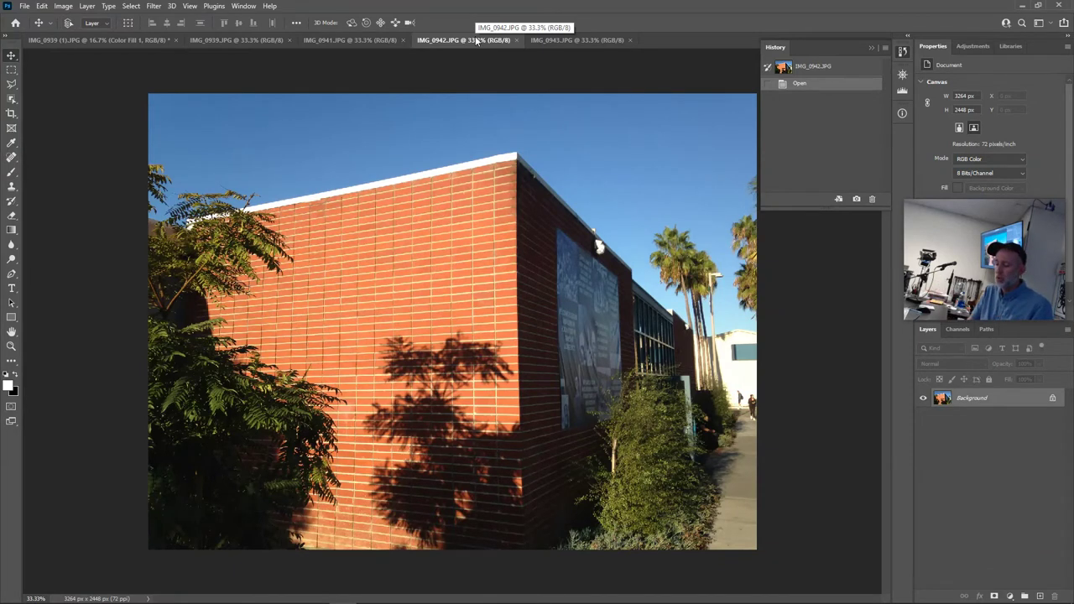
key(ctrl+a)
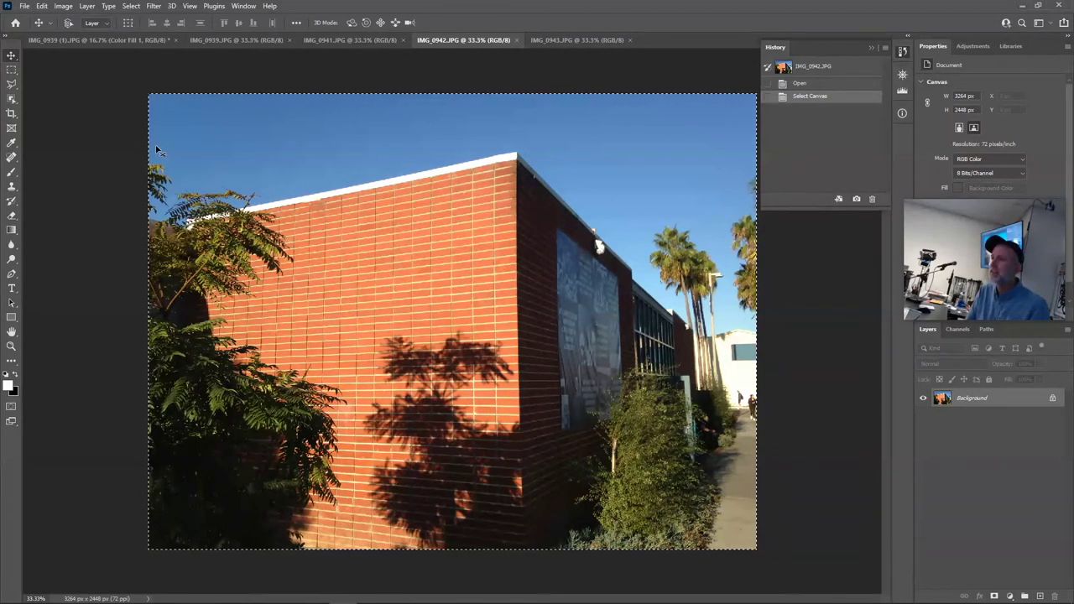
key(ctrl+x)
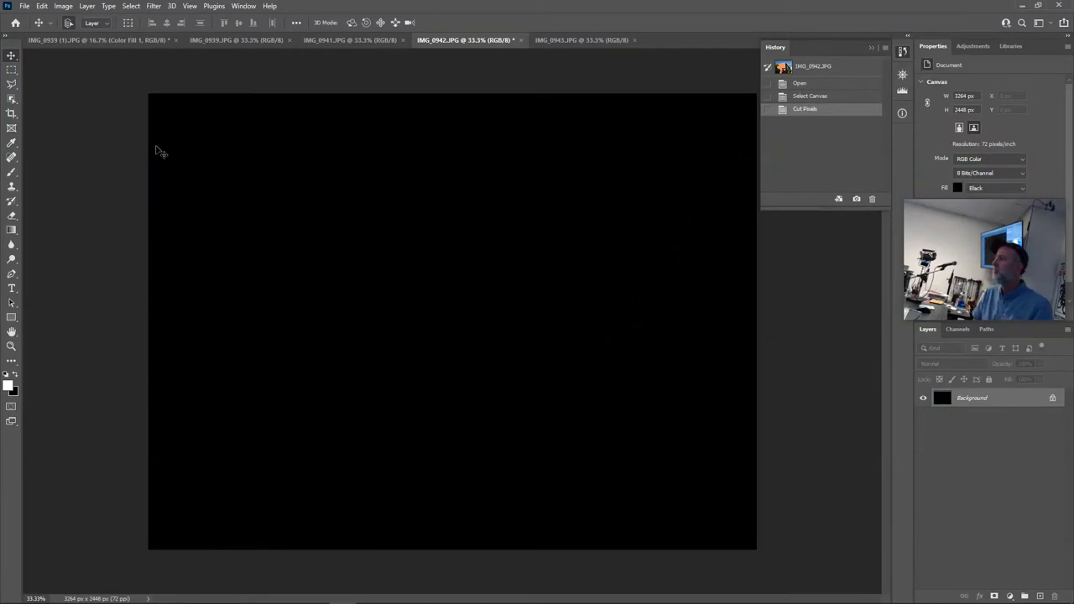
click(577, 40)
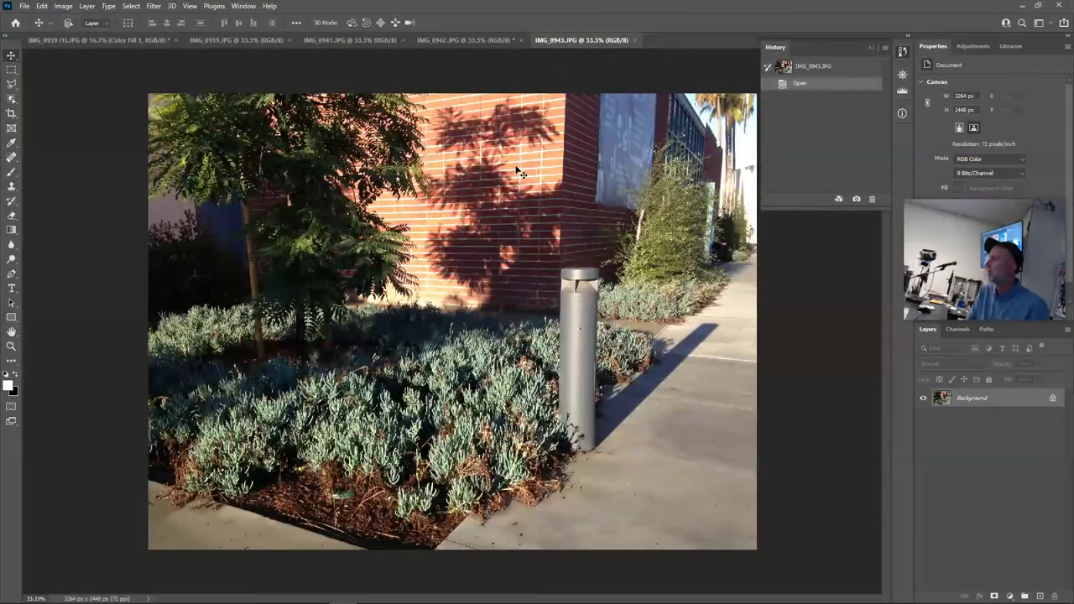
key(ctrl+v)
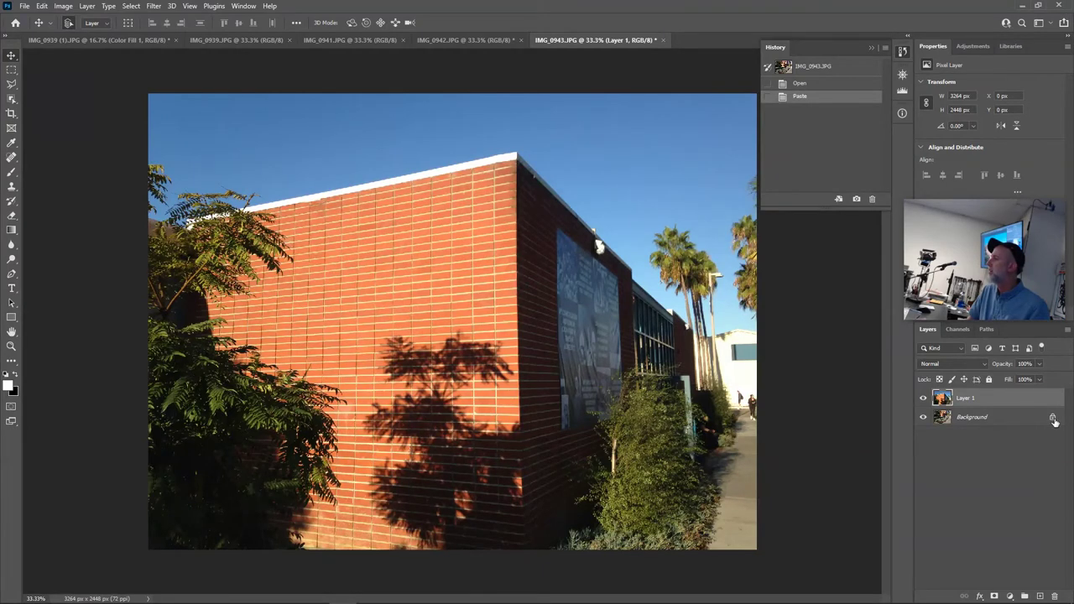
click(1054, 419)
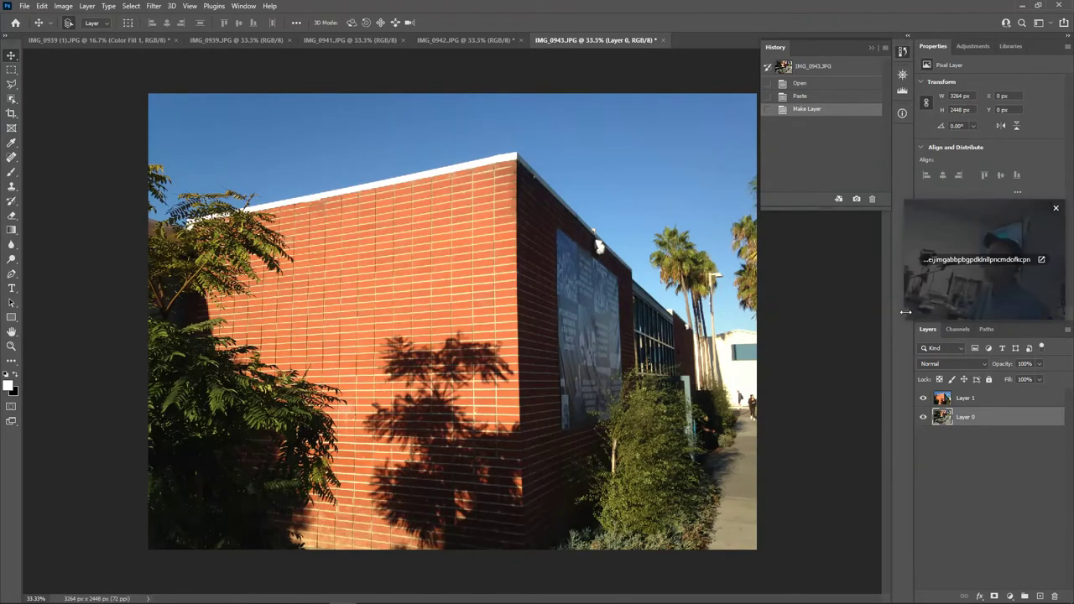
click(348, 39)
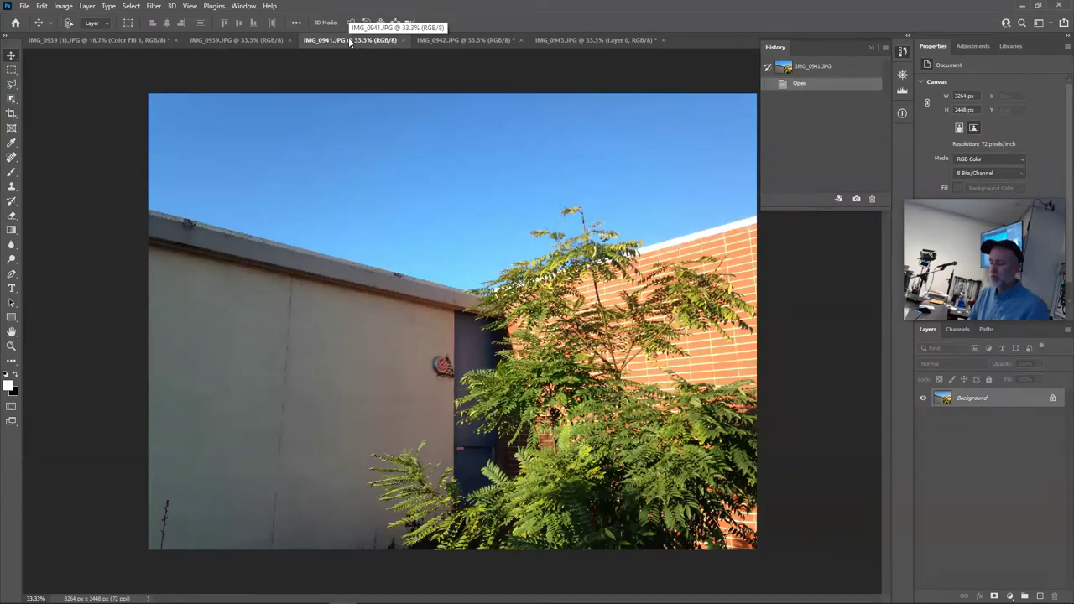
- Cut the whole IMG_0941 sky-and-tree photo and paste it into IMG_0943 as a new layer
key(ctrl+a)
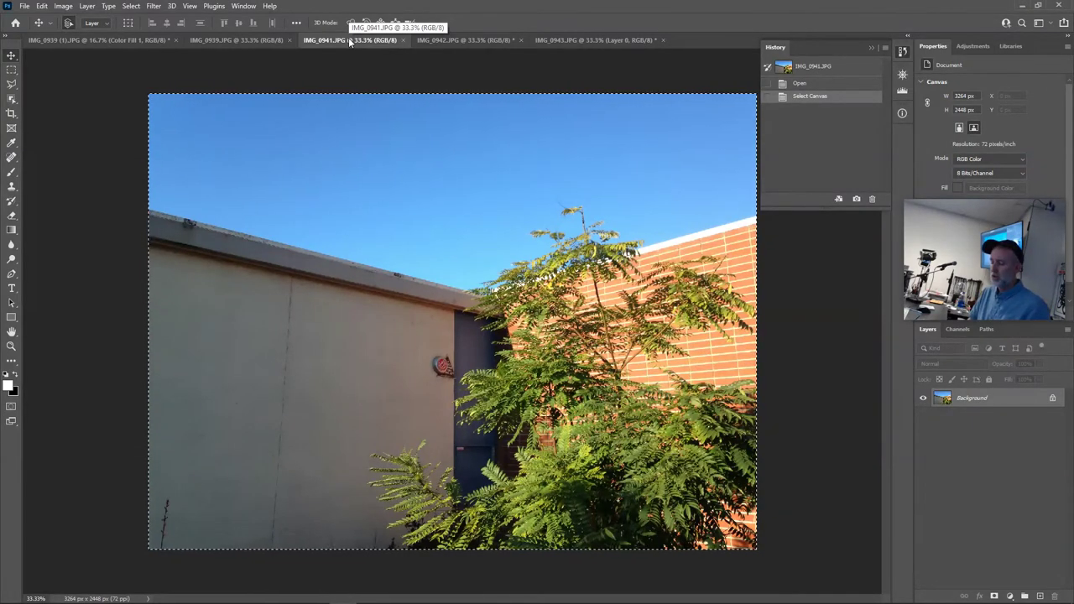
key(ctrl+x)
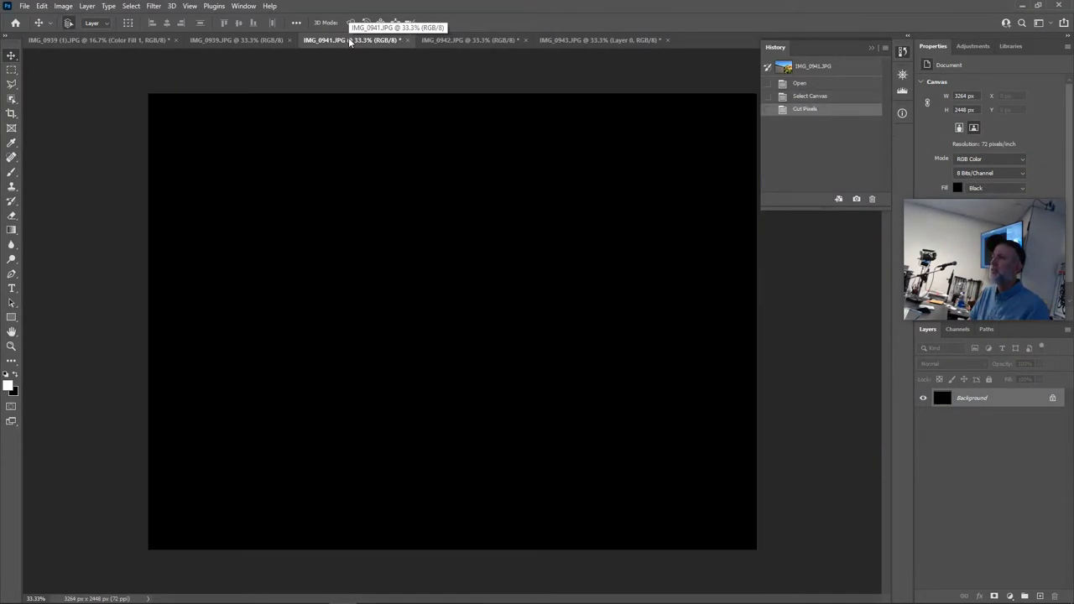
click(576, 40)
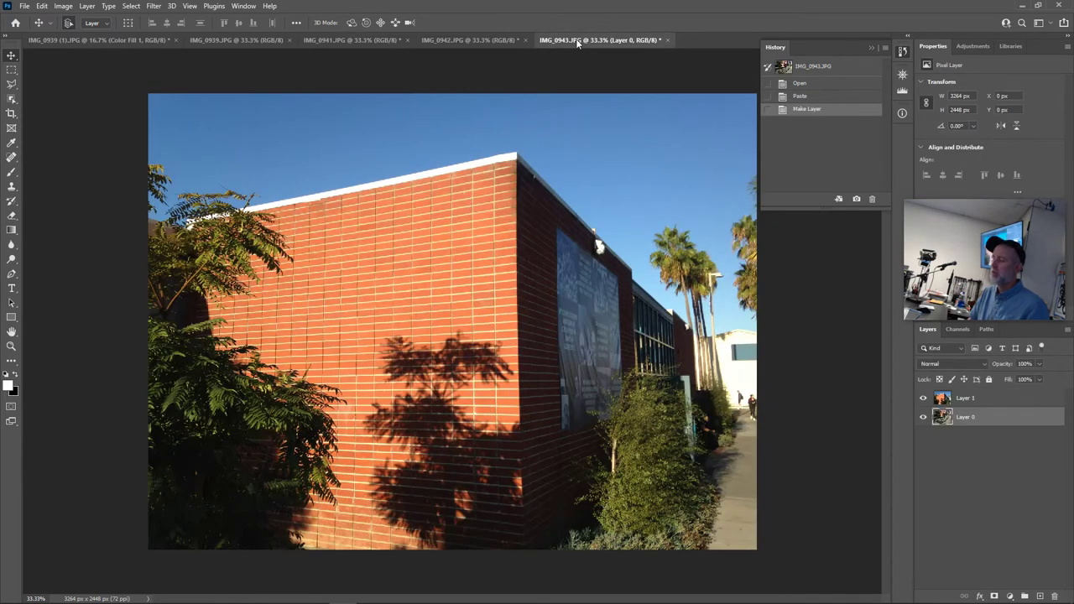
key(ctrl+v)
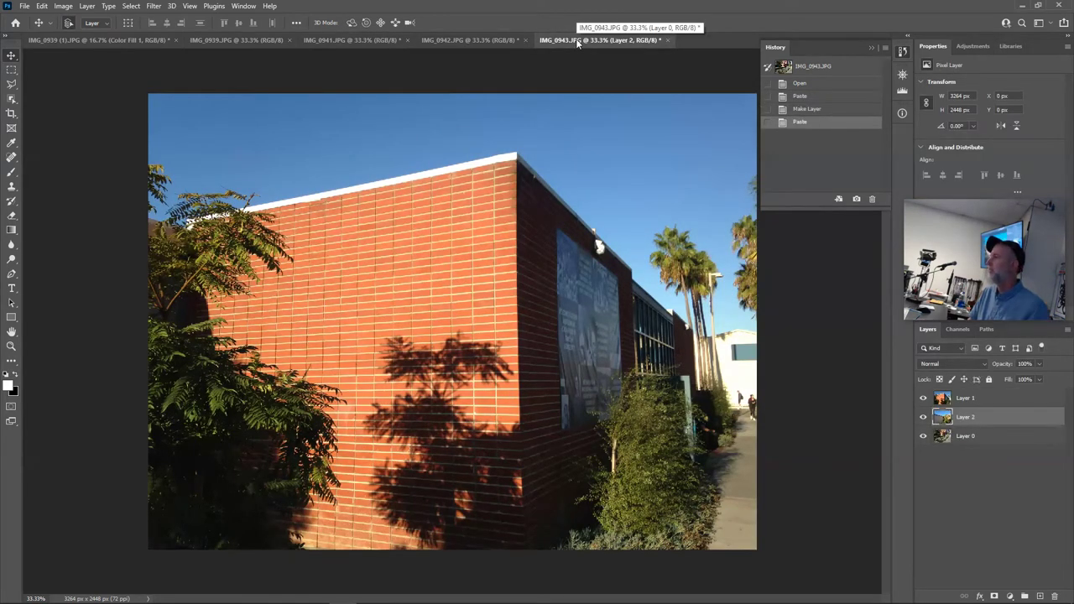
- Cut the IMG_0939 garden photo into IMG_0943 and move Layer 3 to the top
click(232, 39)
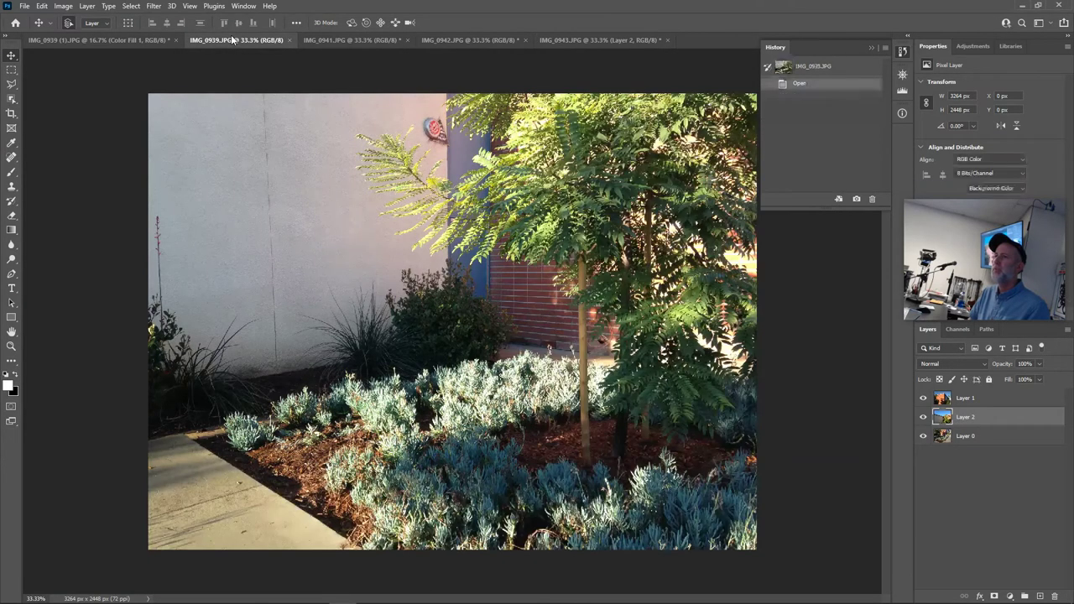
key(ctrl+a)
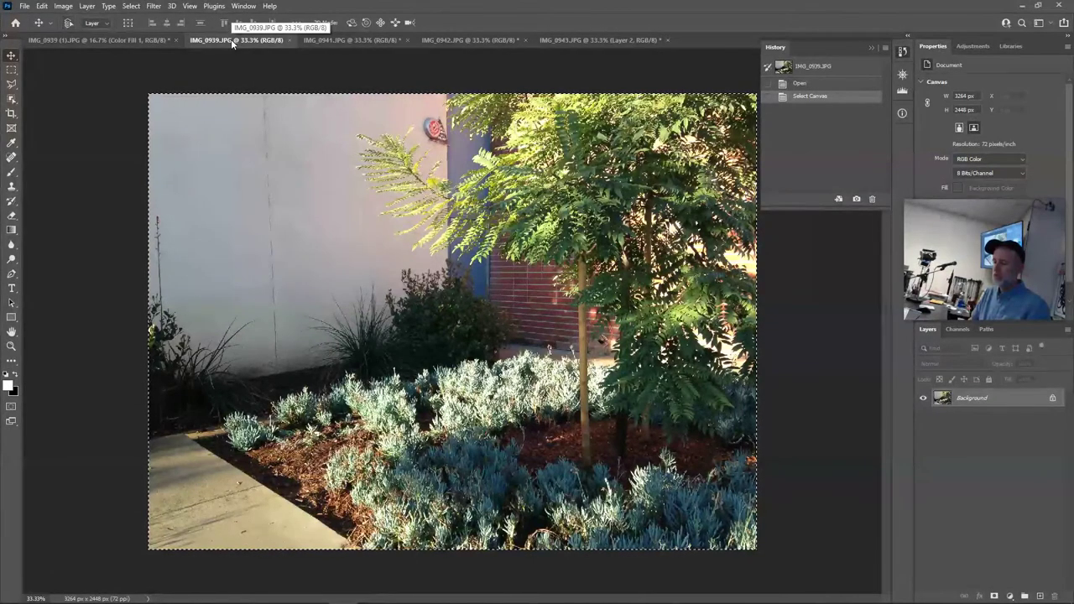
key(ctrl+x)
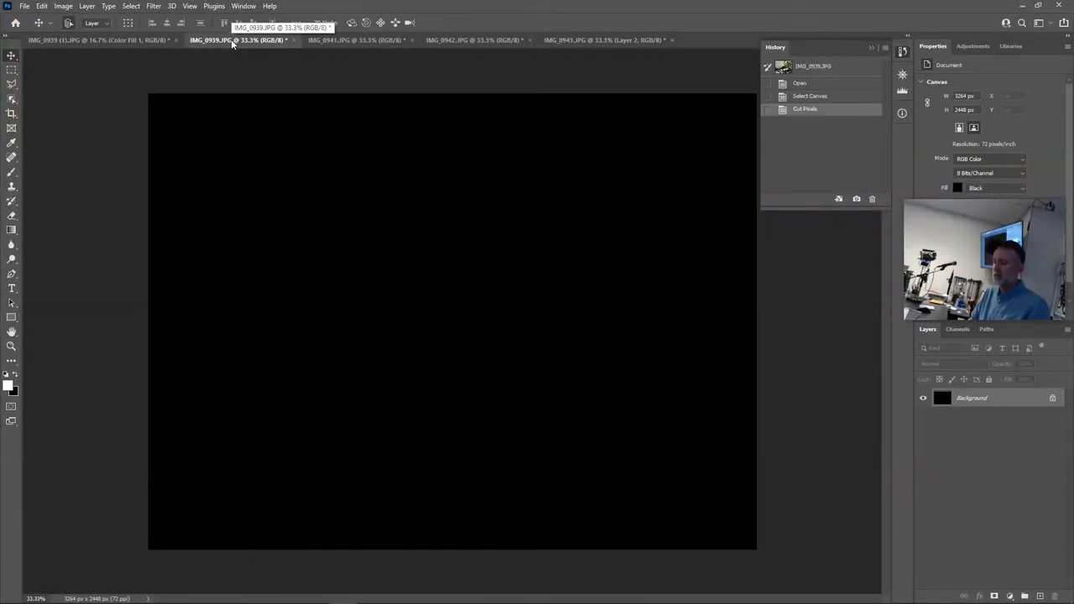
click(568, 42)
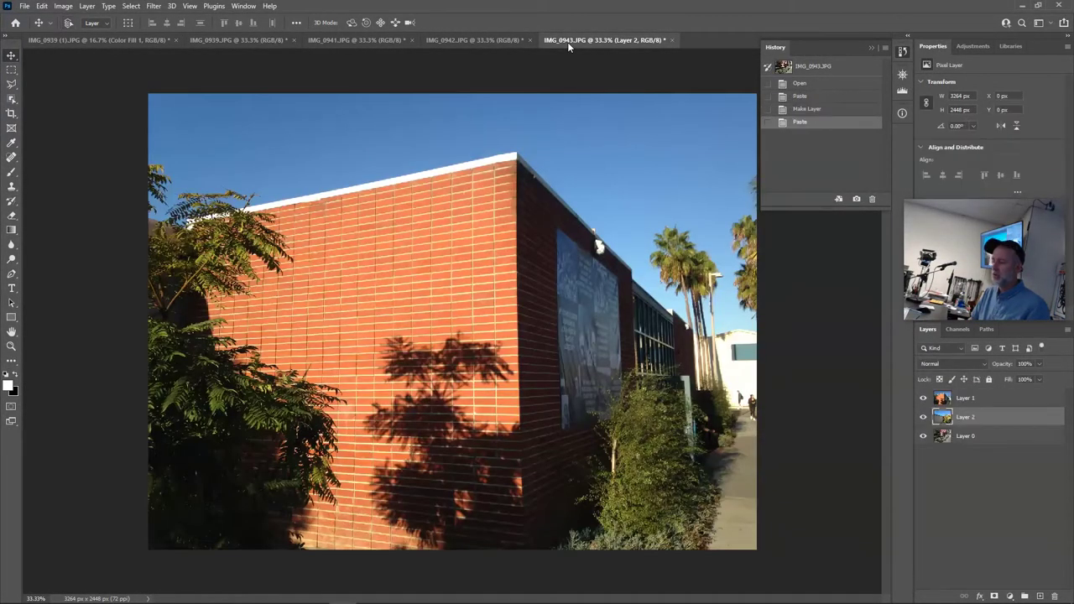
key(ctrl+v)
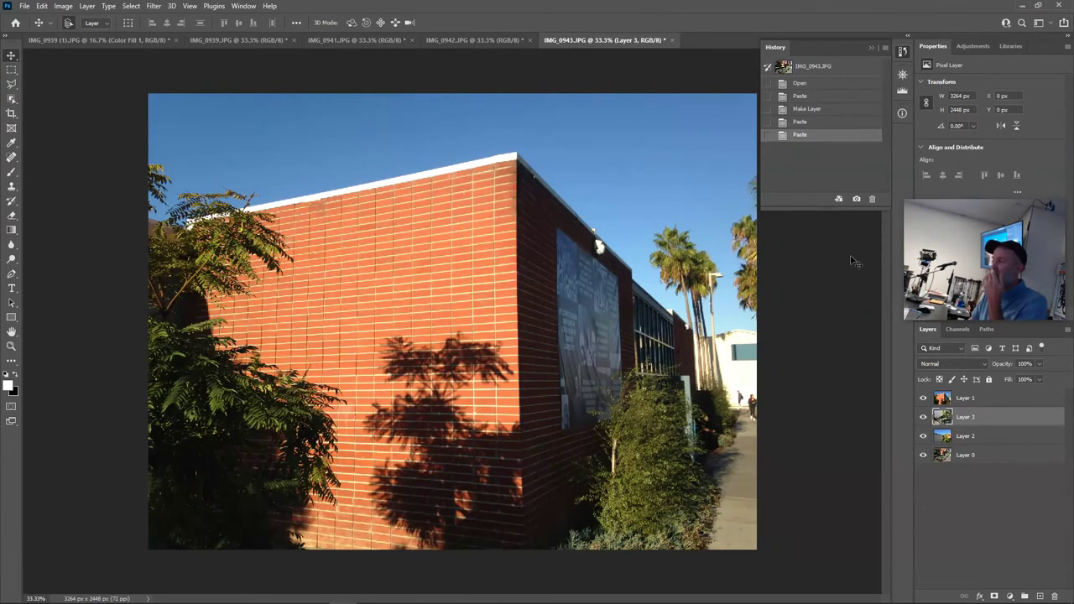
drag(988, 417, 986, 391)
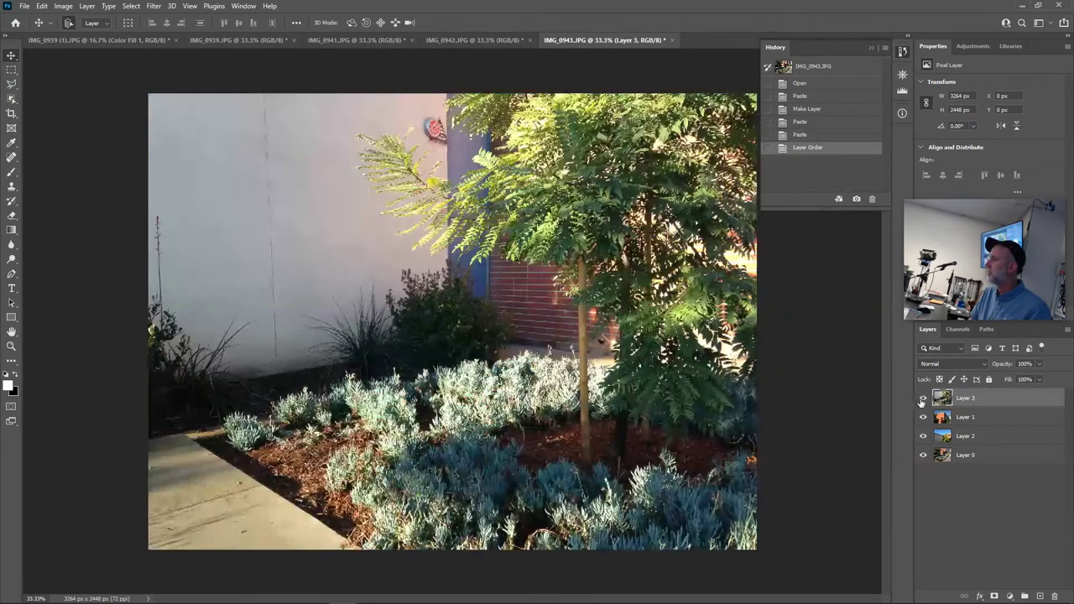
- Restore IMG_0939's garden photo by reverting to the Open state in History
click(120, 40)
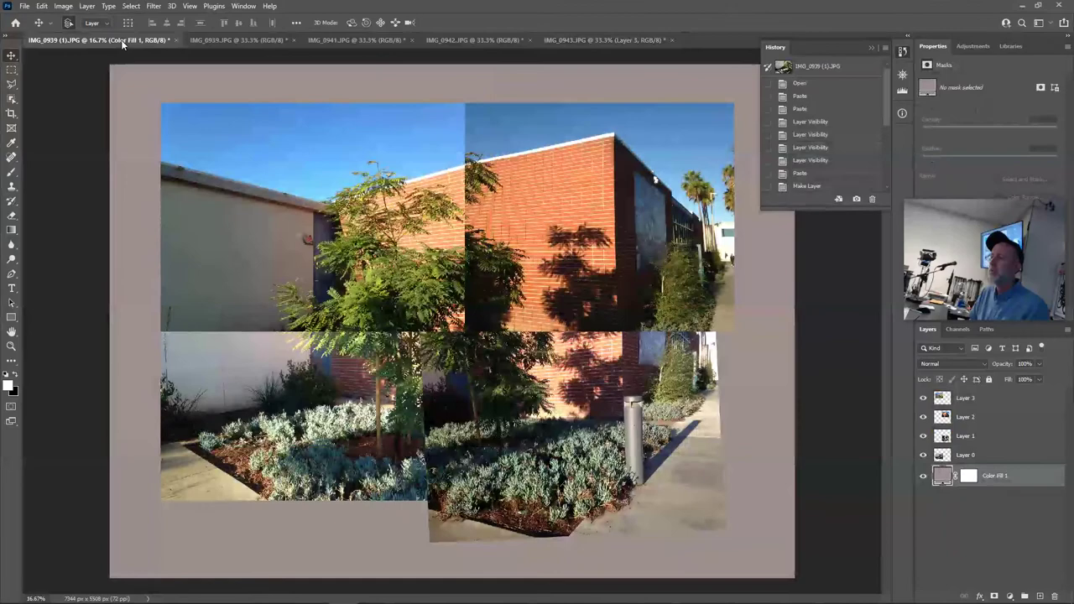
click(240, 40)
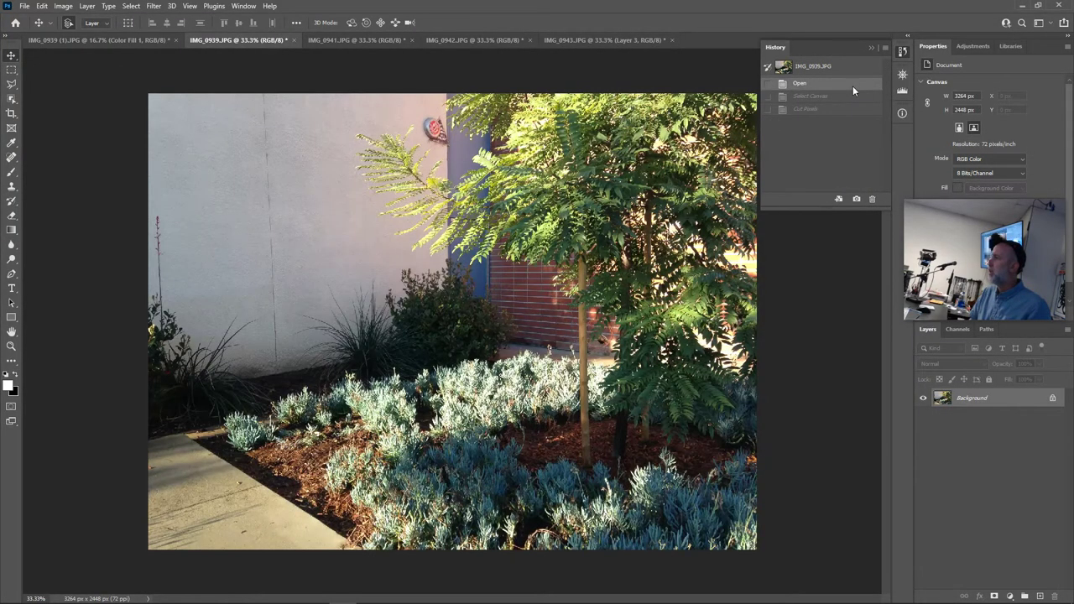
click(853, 86)
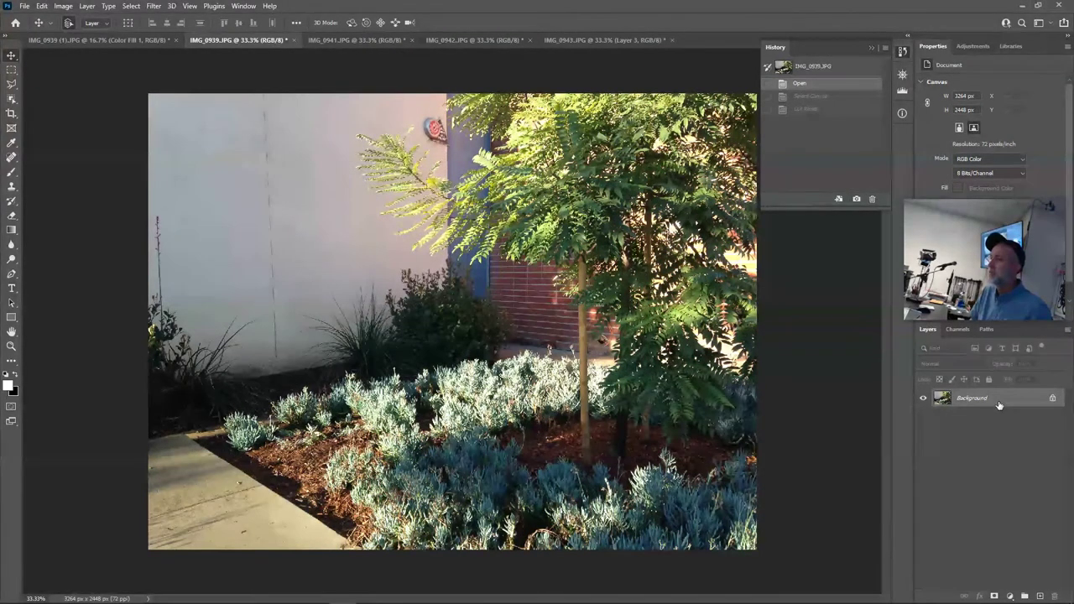
- Try a rectangular marquee on IMG_0939, then select the whole image and return to IMG_0943
click(12, 70)
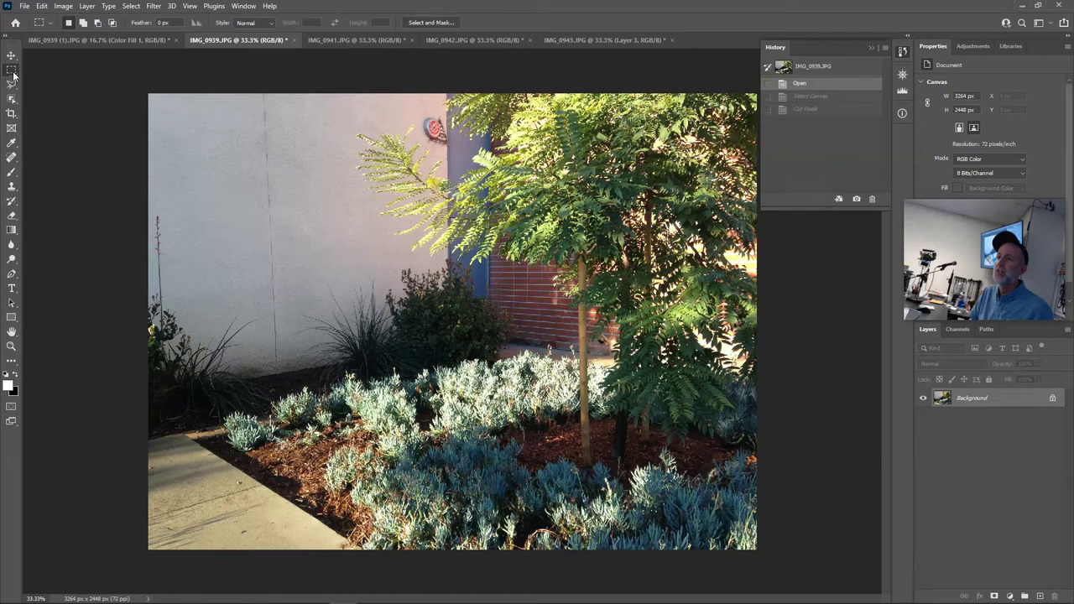
drag(331, 169, 415, 222)
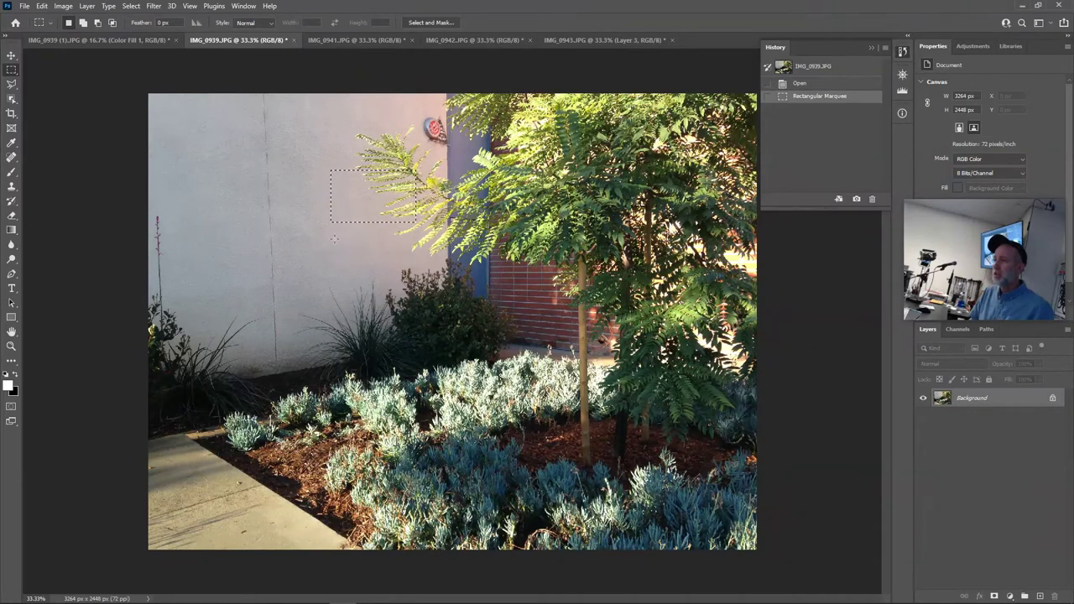
click(277, 187)
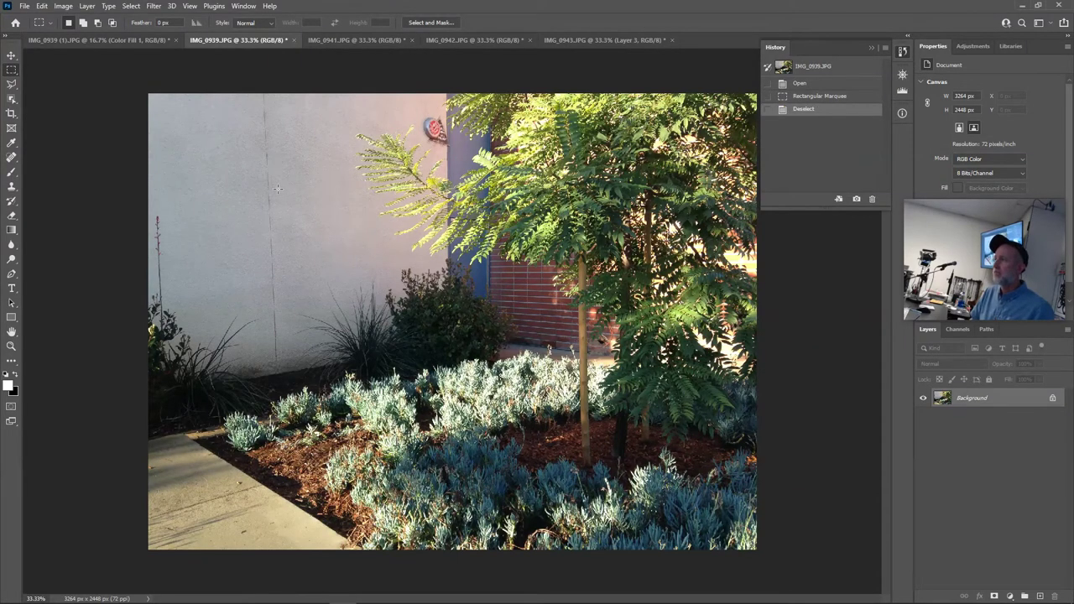
key(ctrl+a)
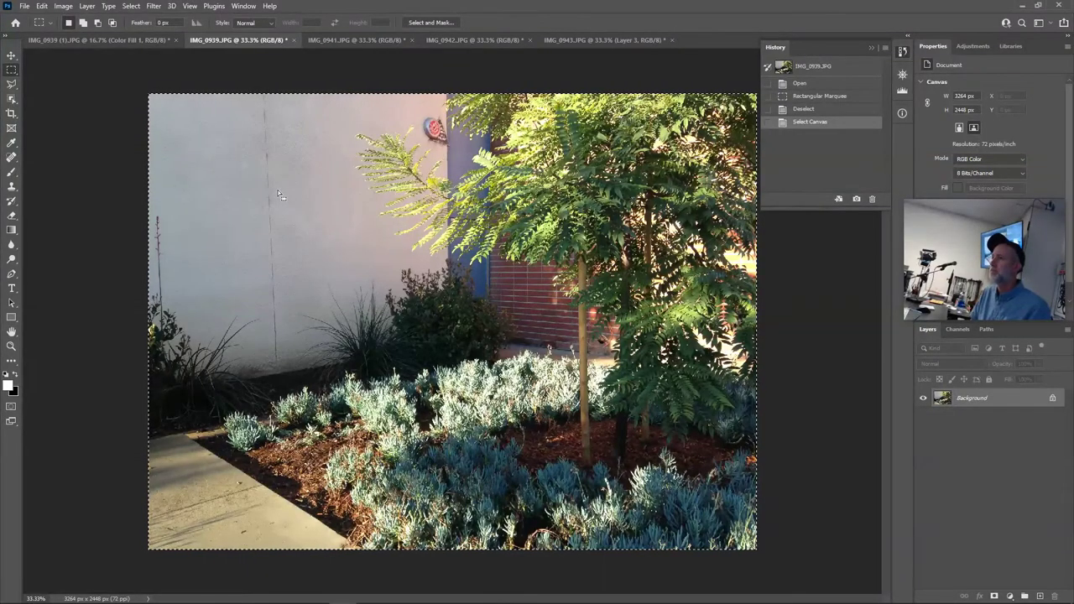
click(612, 38)
- Save the layered document with Save As as Joiner in Photoshop format, accepting the format options
right_click(611, 38)
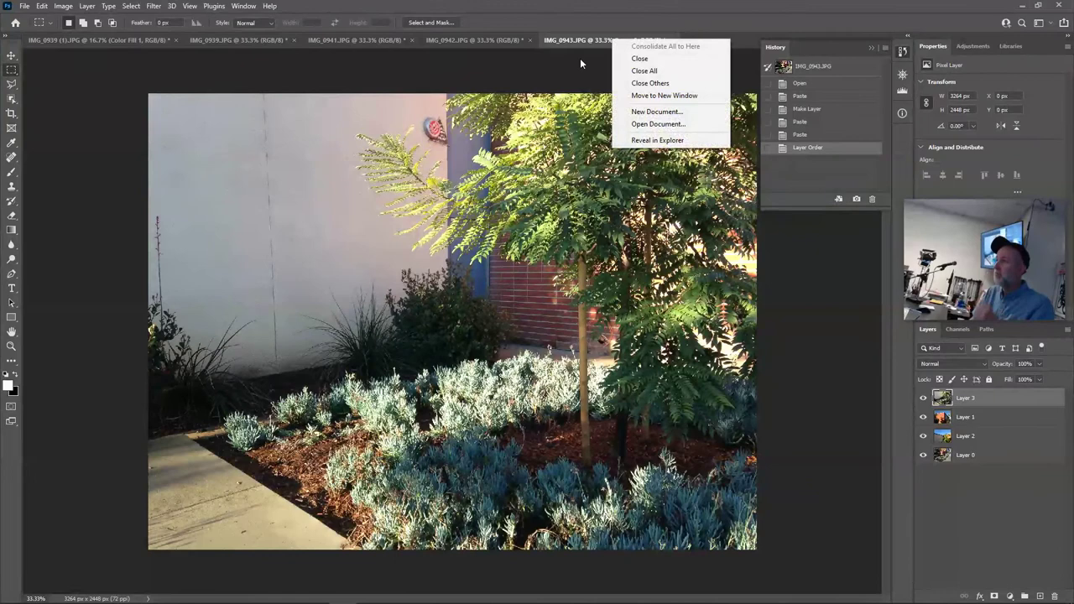
click(580, 58)
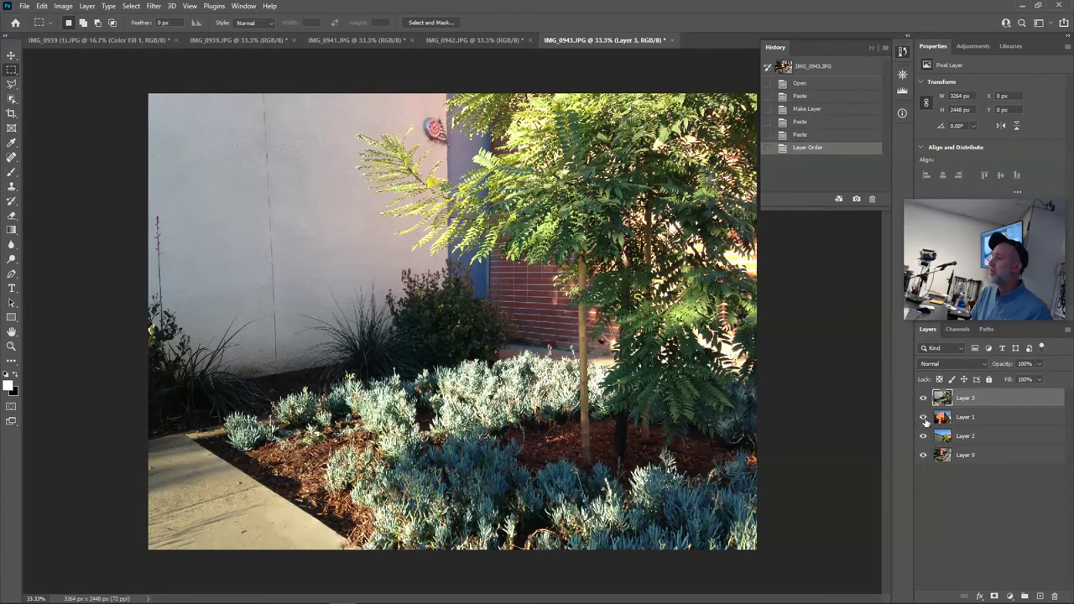
click(24, 6)
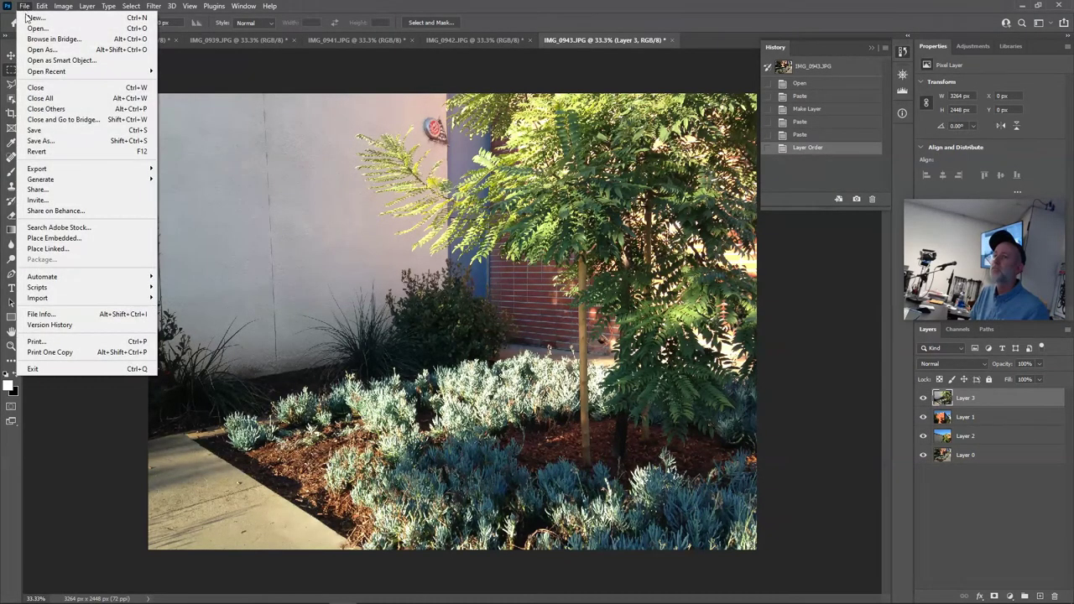
click(64, 140)
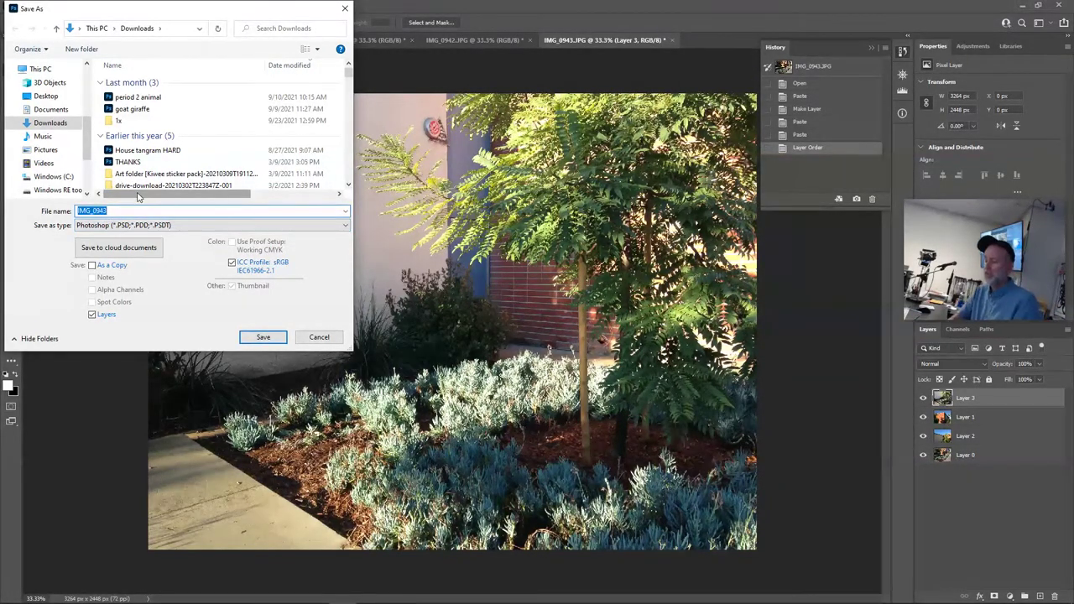
text(Joiner)
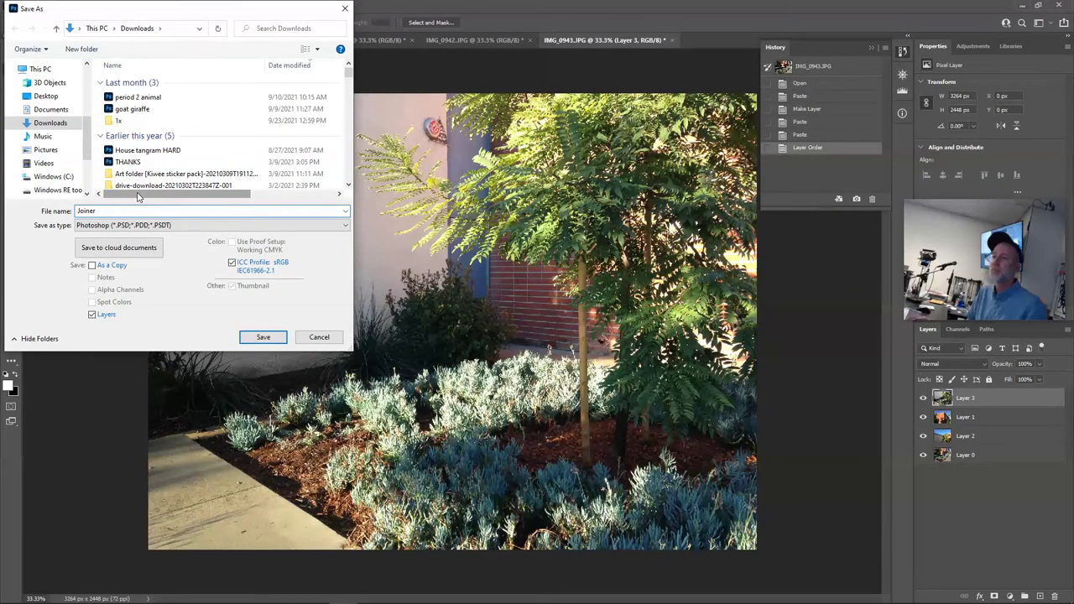
key(Tab)
click(263, 338)
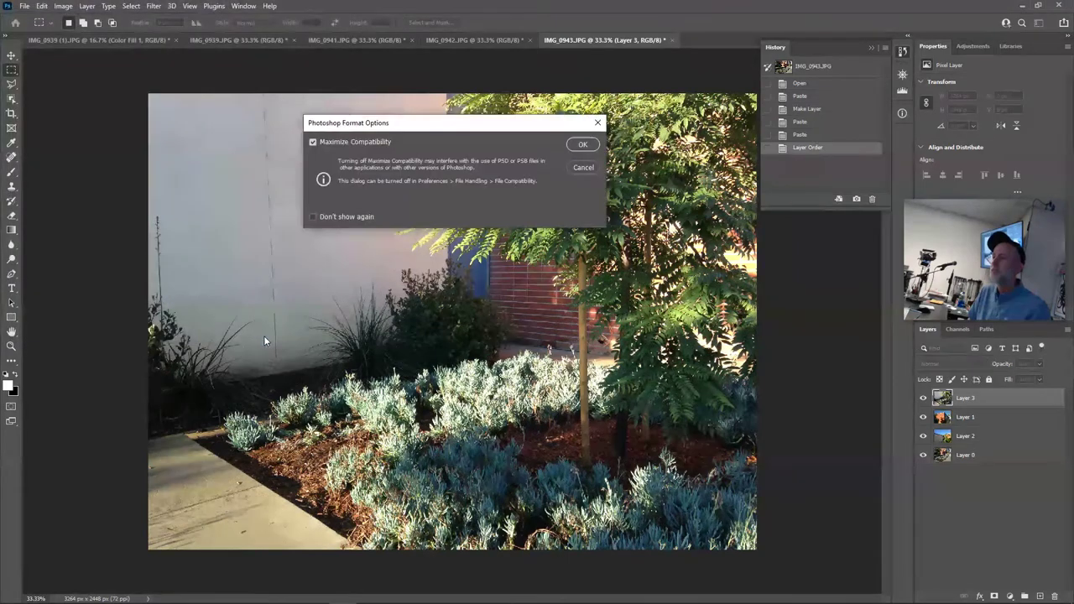
click(583, 145)
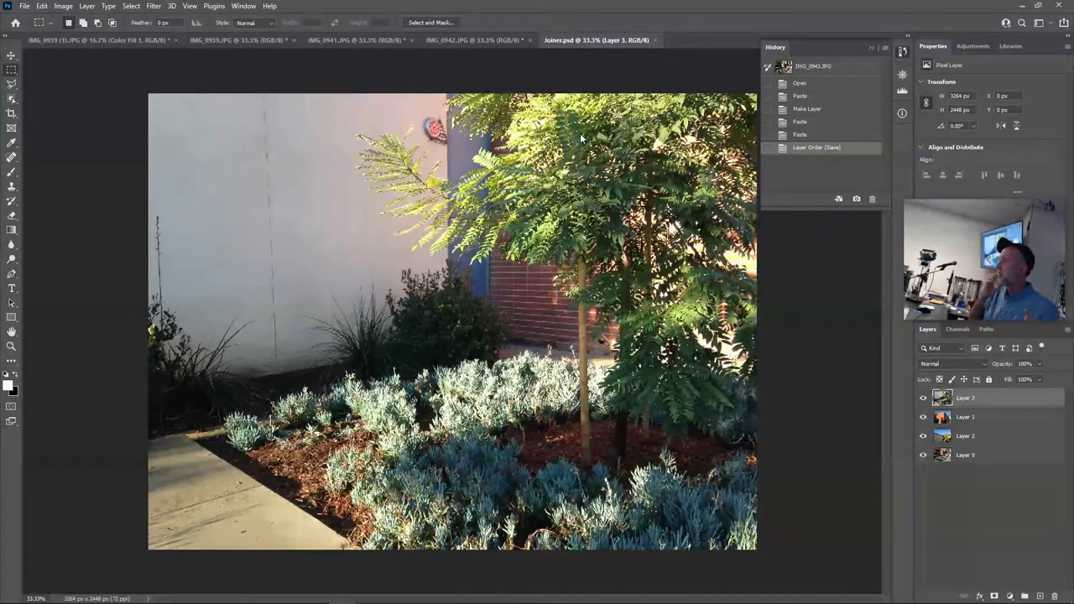
click(923, 400)
click(923, 418)
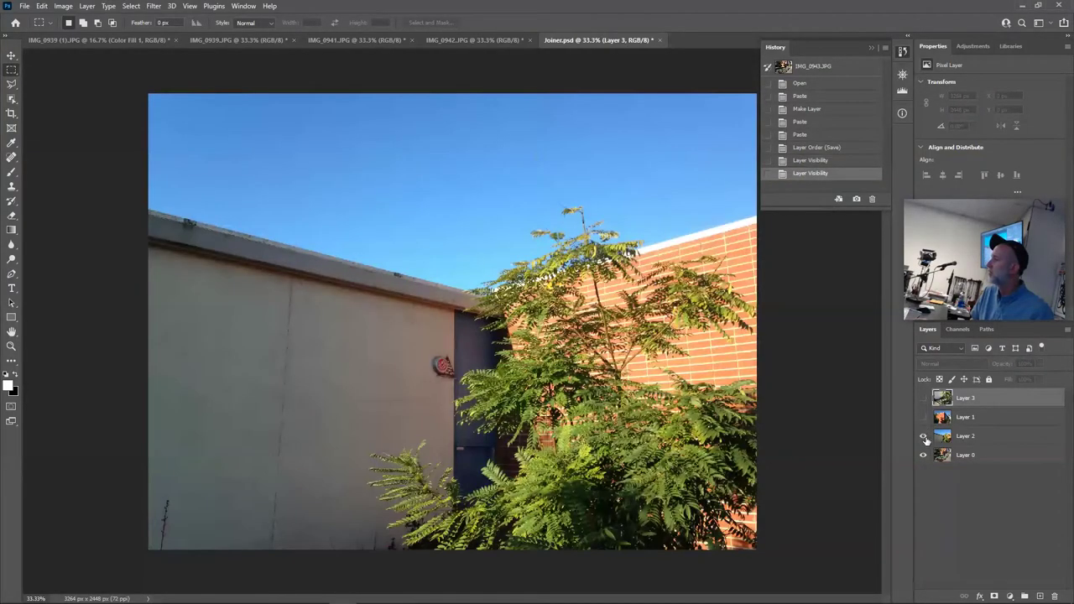
click(923, 436)
click(923, 437)
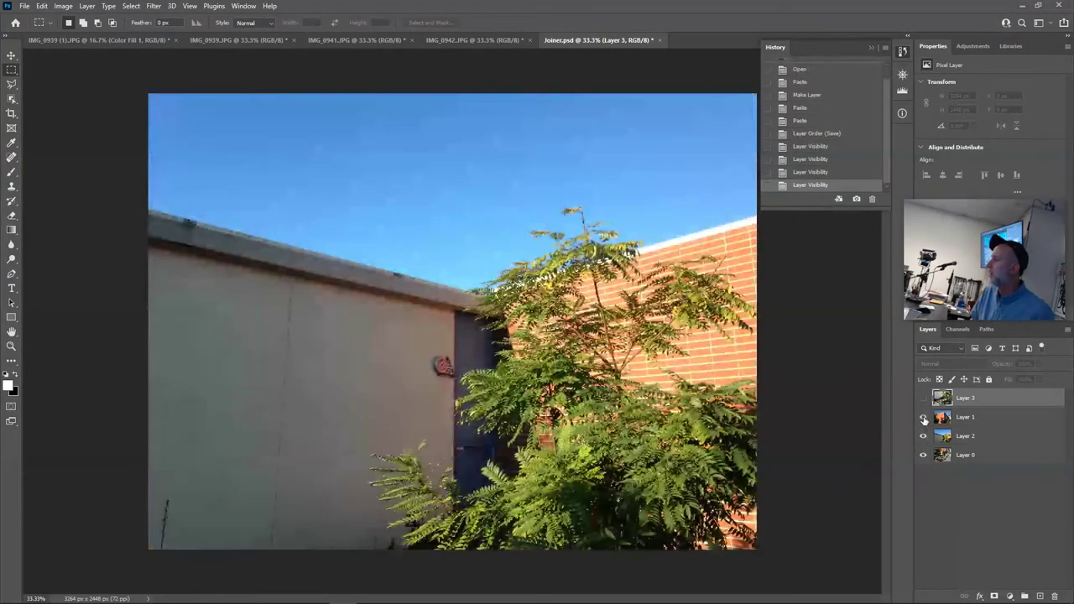
click(923, 417)
click(923, 397)
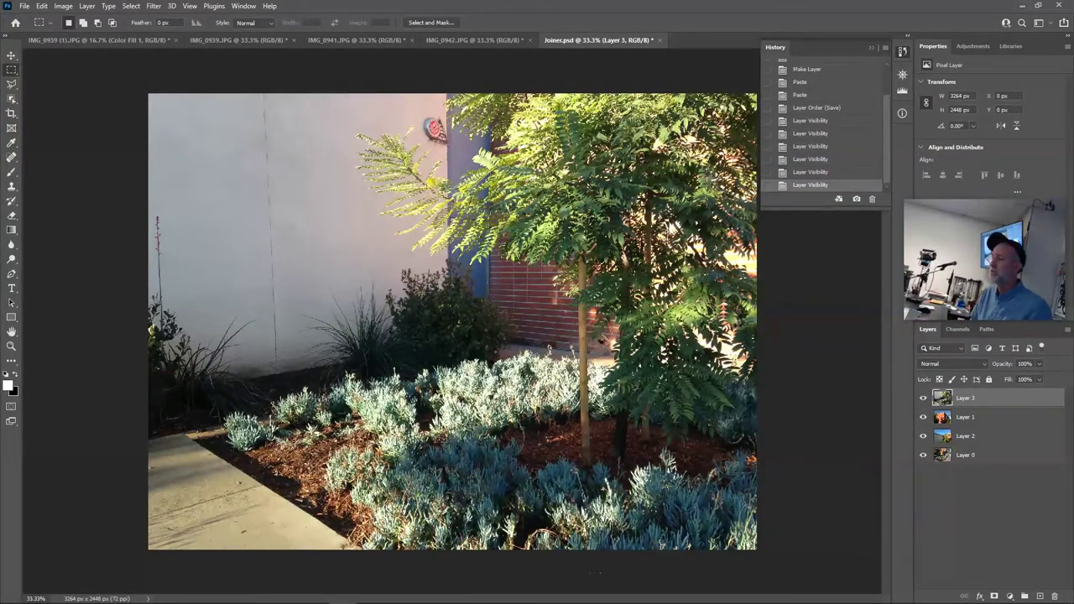
- Switch to the Joiner Tree Google Drive window from the taskbar's Chrome thumbnail
mouse_move(327, 596)
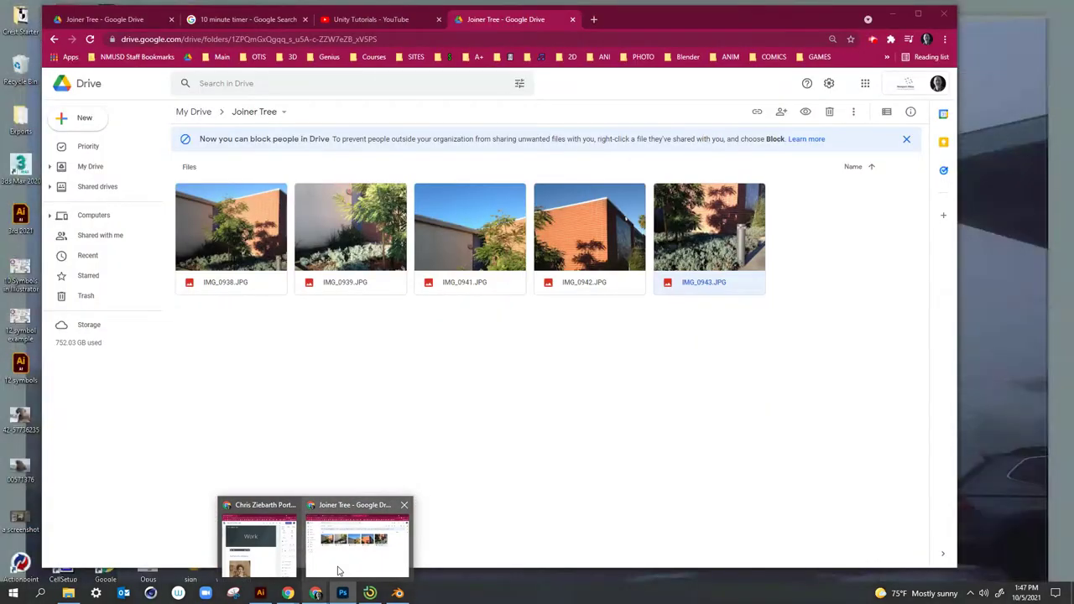
click(339, 570)
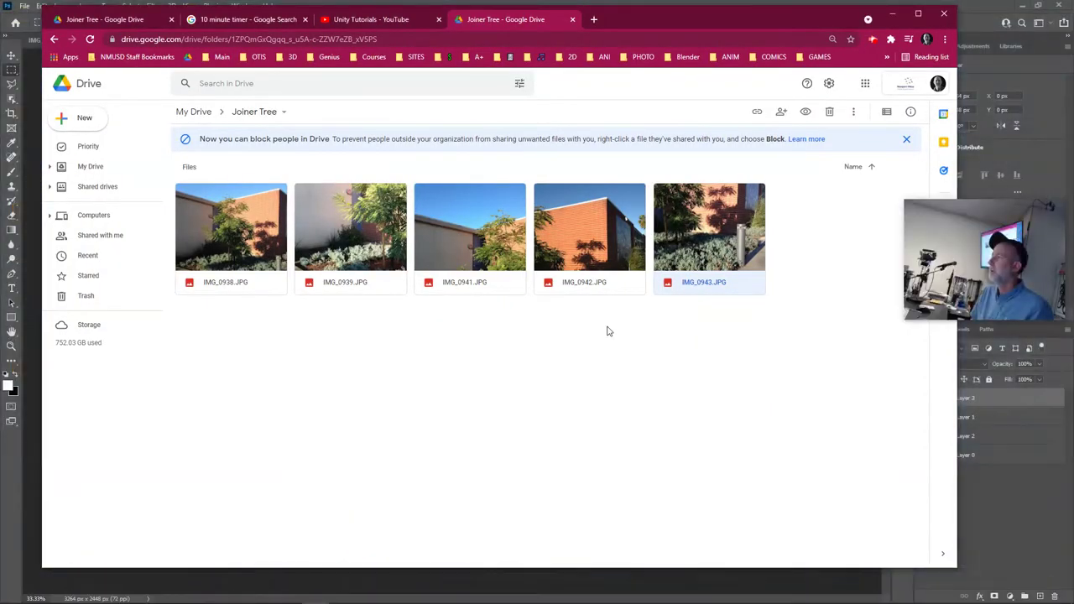